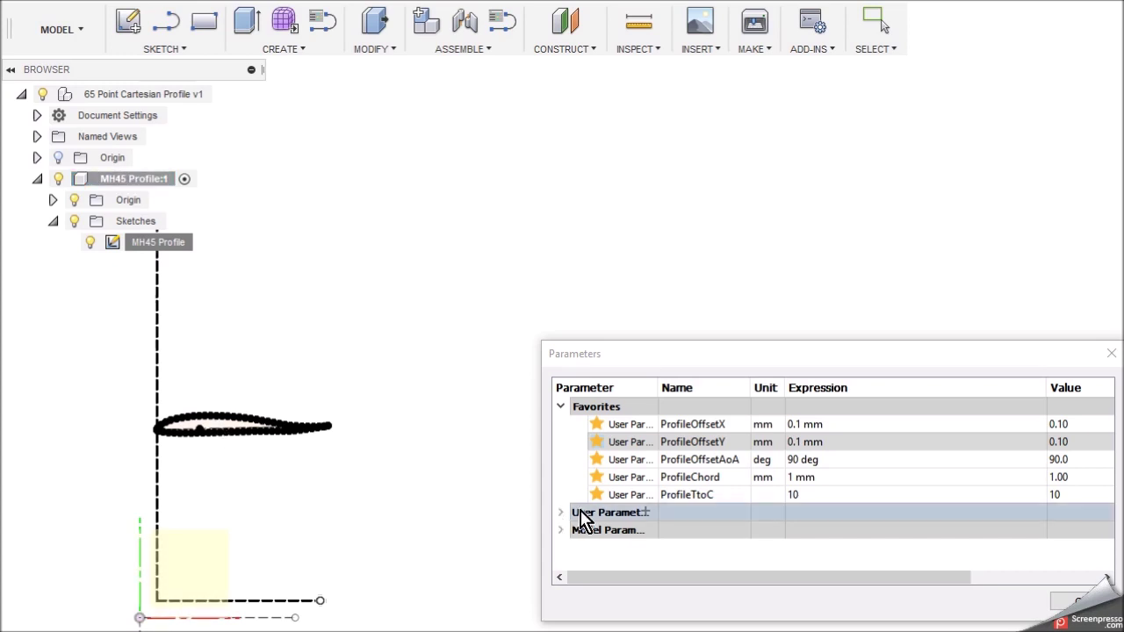
# - Change the ProfileChord expression to 1.5 mm
pyautogui.doubleClick(796, 459)
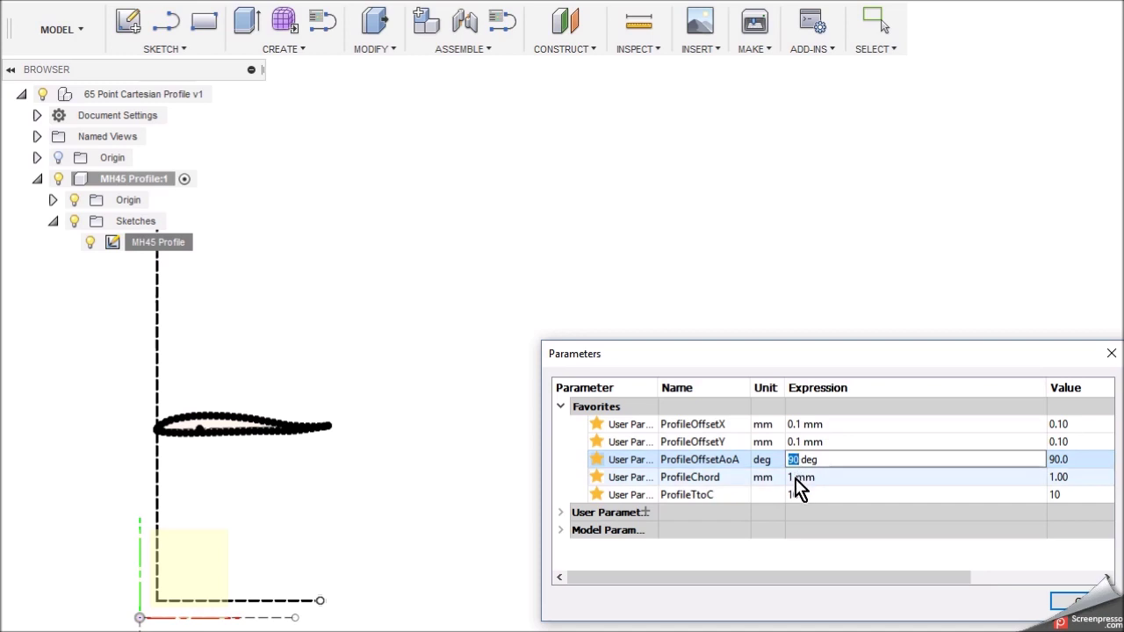
pyautogui.doubleClick(793, 478)
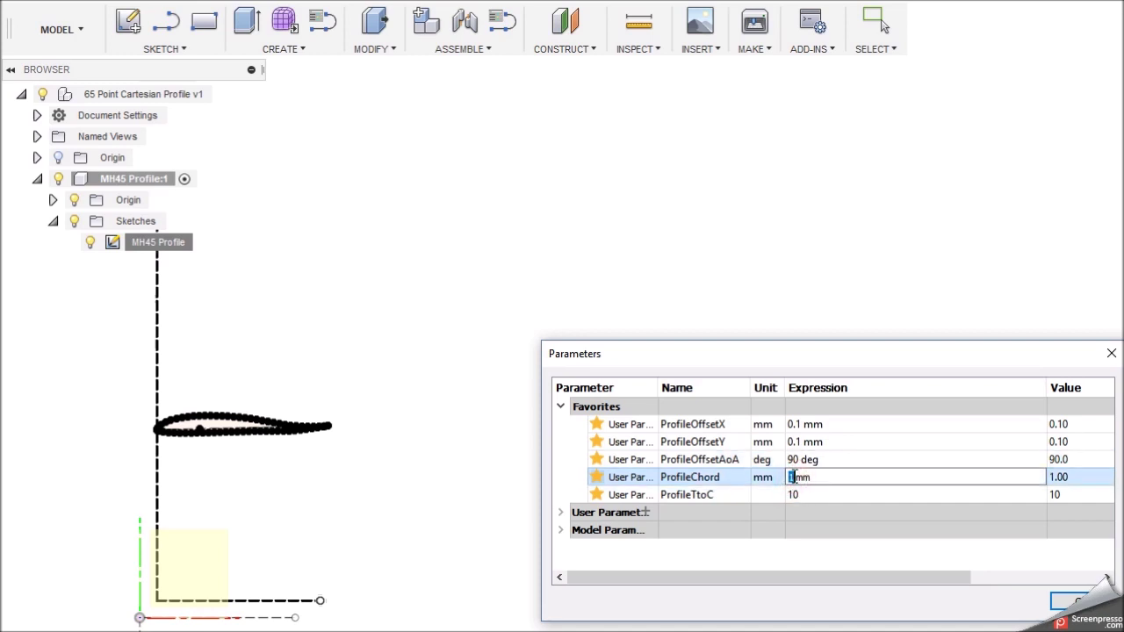
pyautogui.write('5')
pyautogui.press('Return')
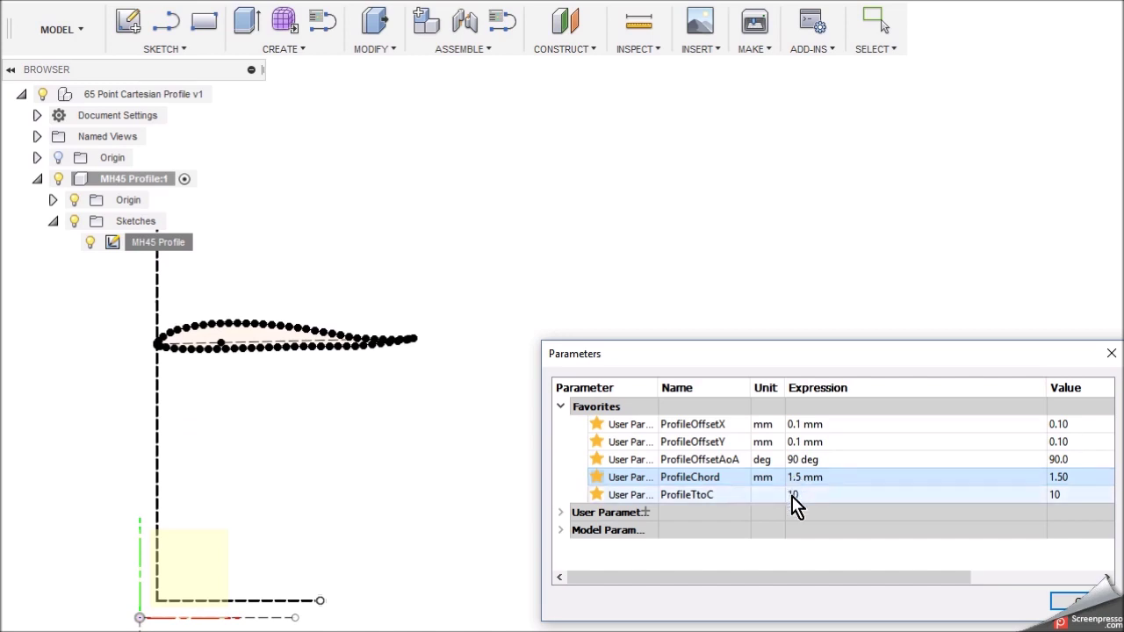
# - Try ProfileTtoC at 5 to thin the airfoil, then restore it to 10
pyautogui.click(790, 496)
pyautogui.write('5')
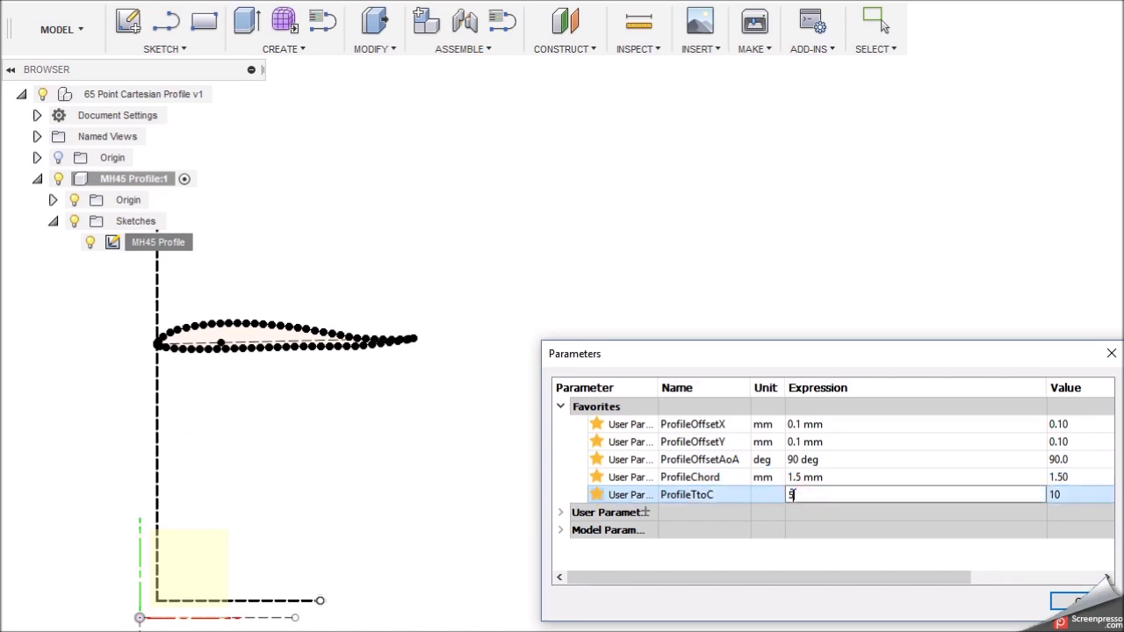
pyautogui.press('Return')
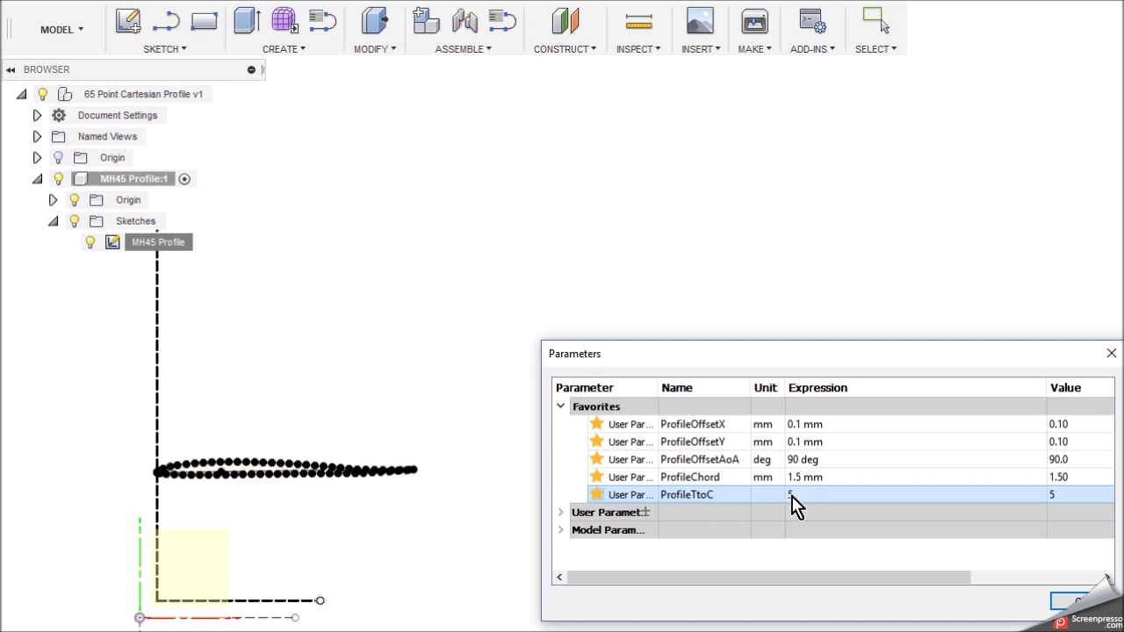
pyautogui.click(791, 495)
pyautogui.write('10')
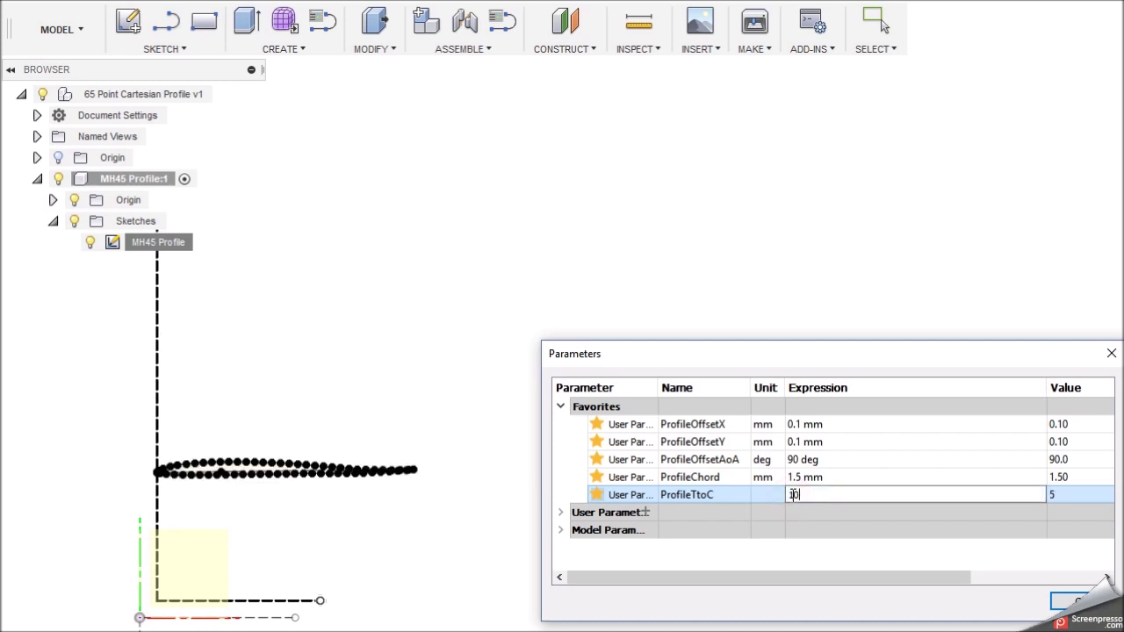
pyautogui.press('Return')
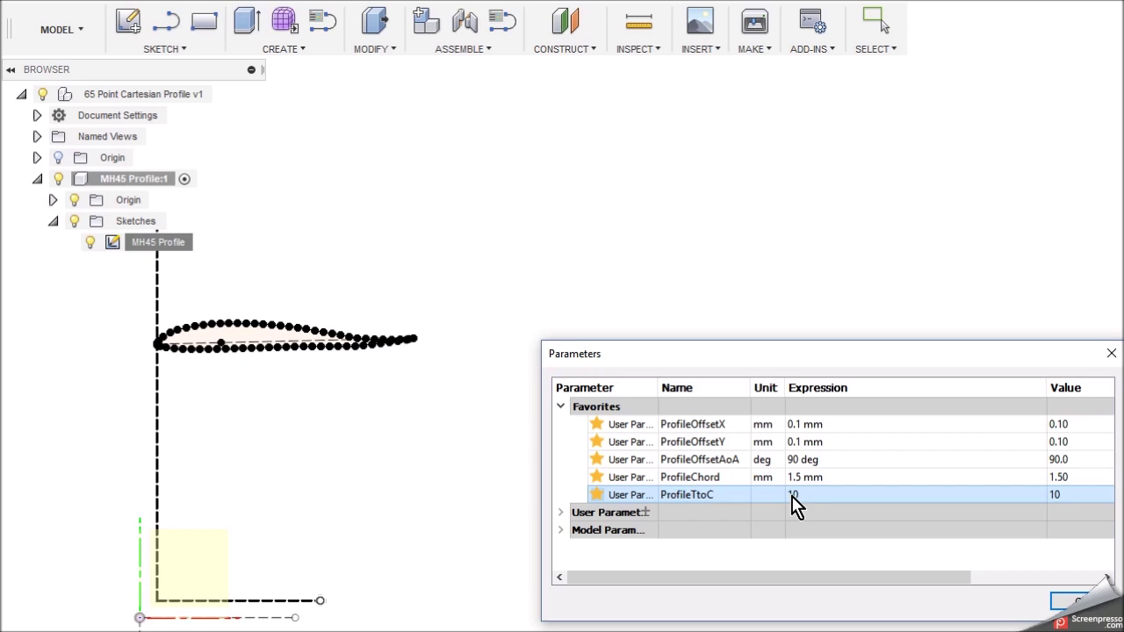
pyautogui.click(791, 458)
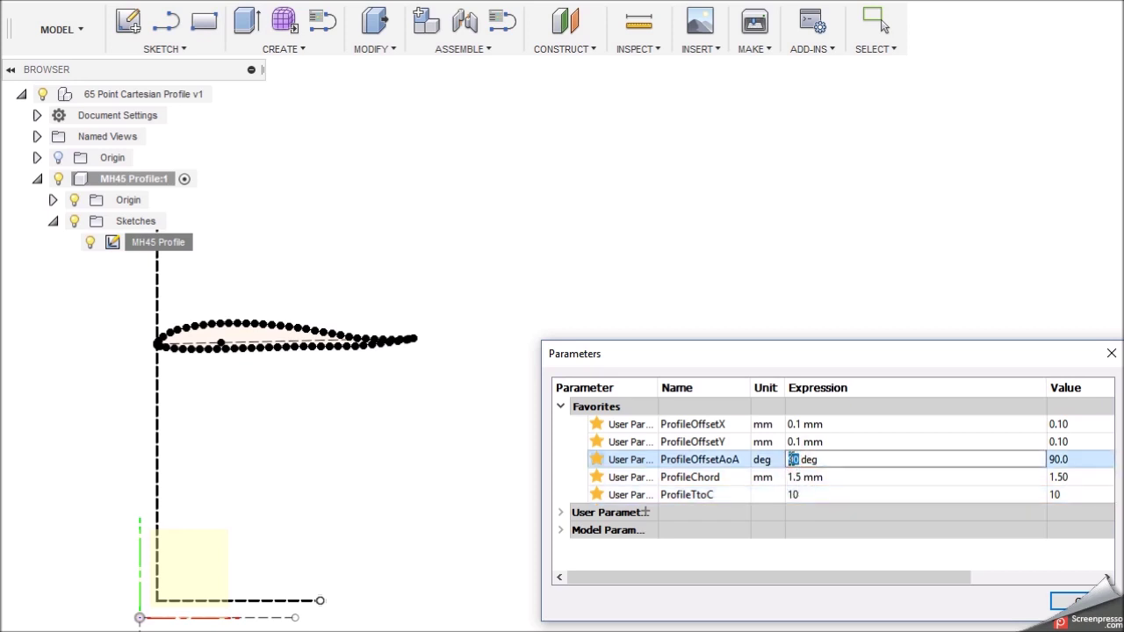
# - Set ProfileOffsetAoA to 80 deg, test ProfileTtoC at 15, then return it to 10
pyautogui.write('80')
pyautogui.press('Return')
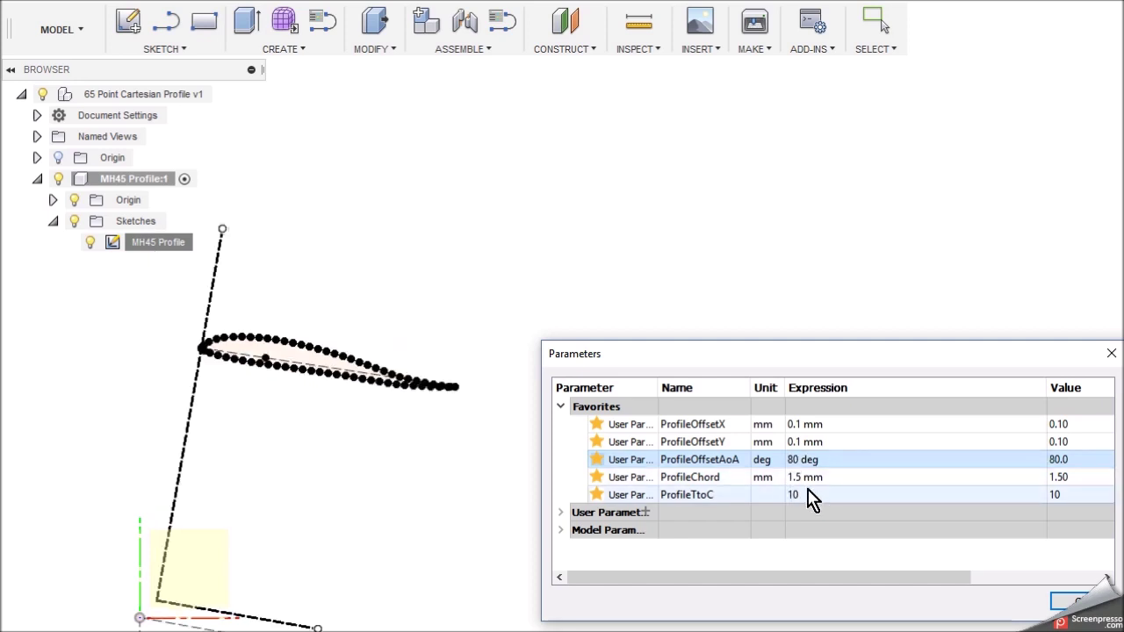
pyautogui.click(795, 494)
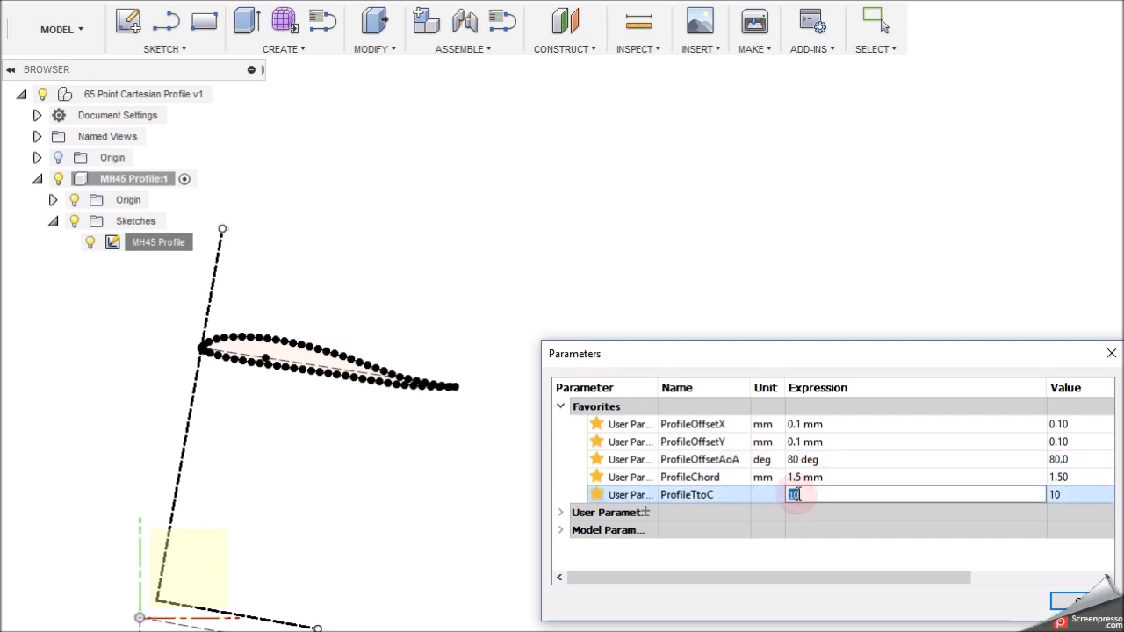
pyautogui.write('15')
pyautogui.press('Return')
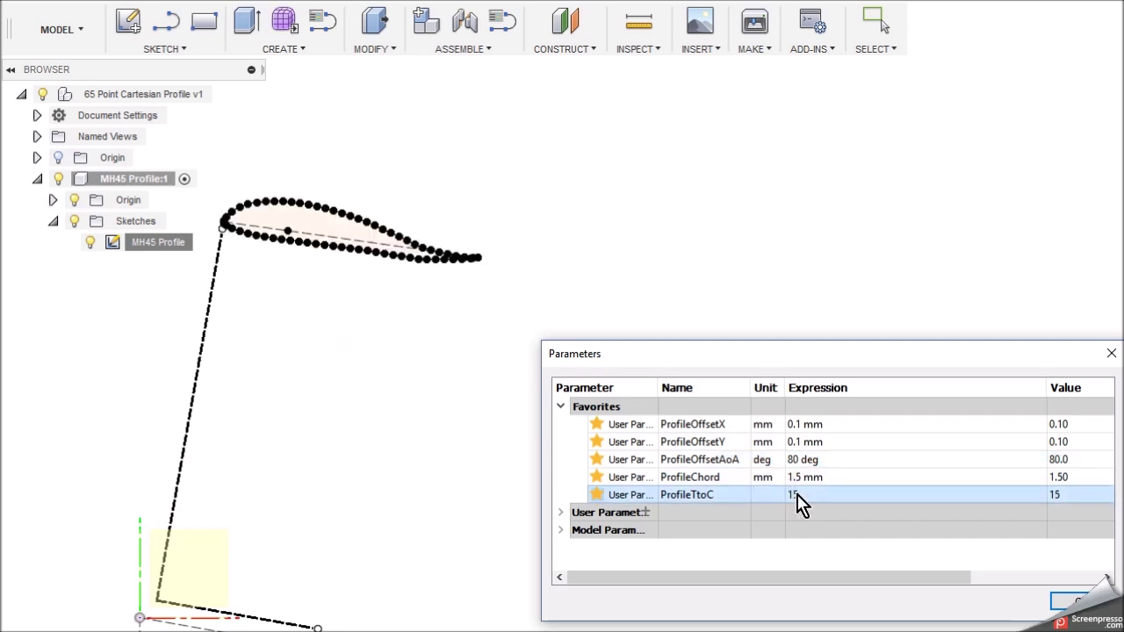
pyautogui.click(791, 497)
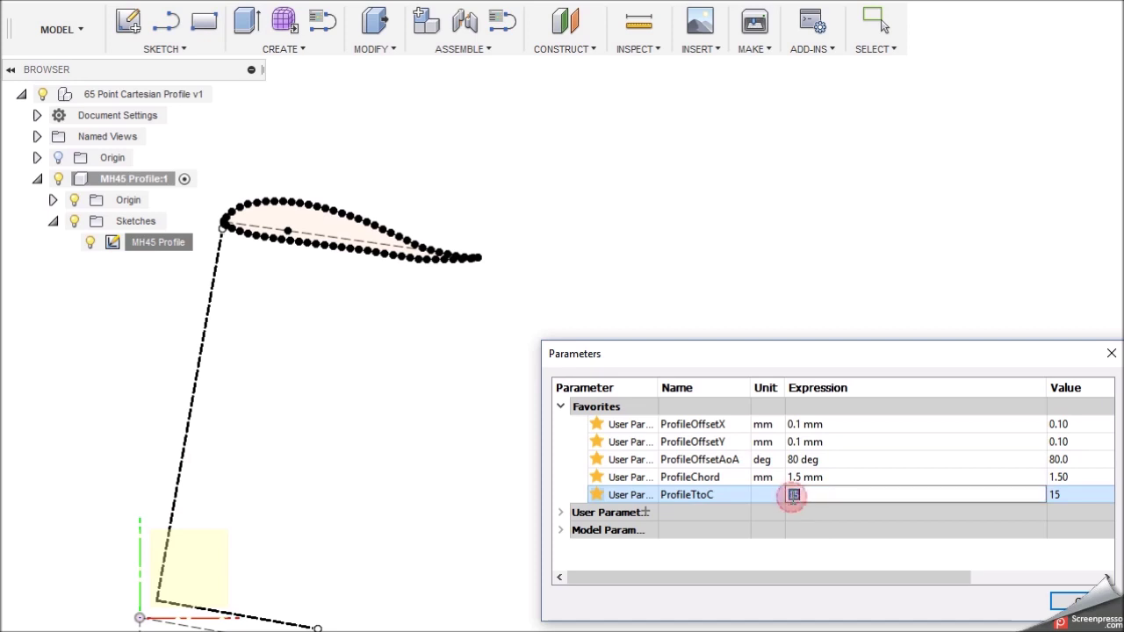
pyautogui.write('10')
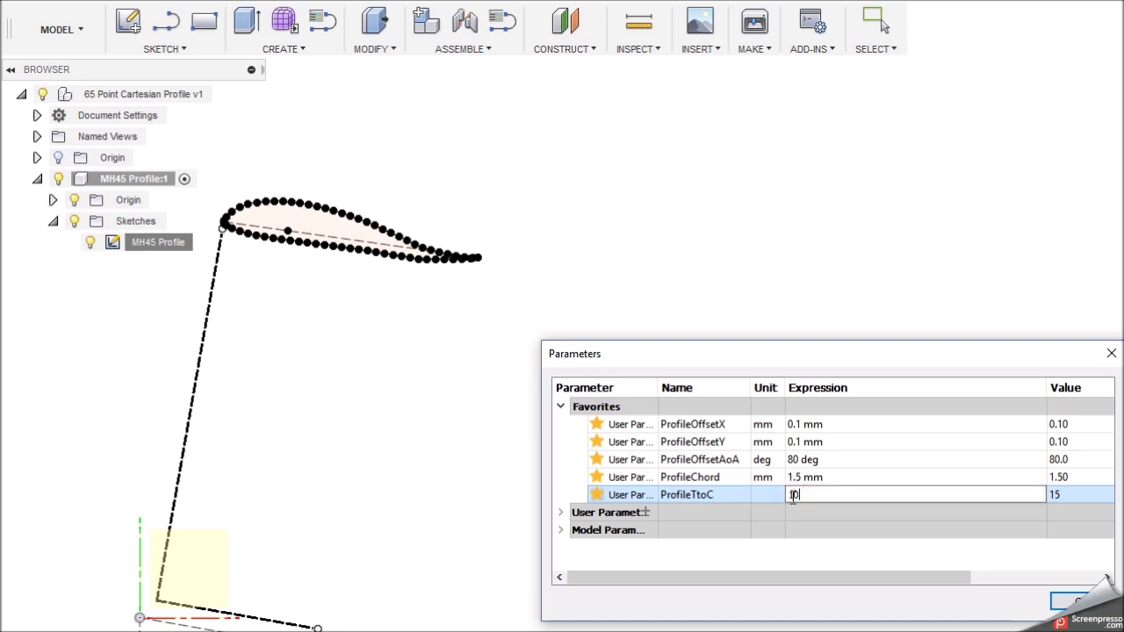
pyautogui.press('Return')
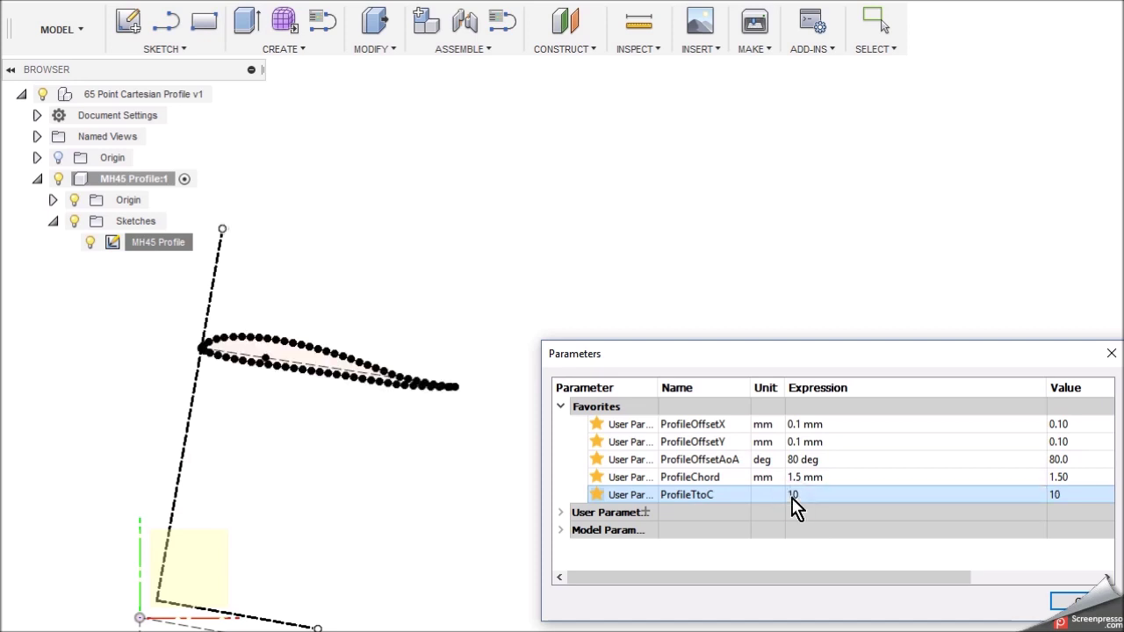
pyautogui.click(796, 442)
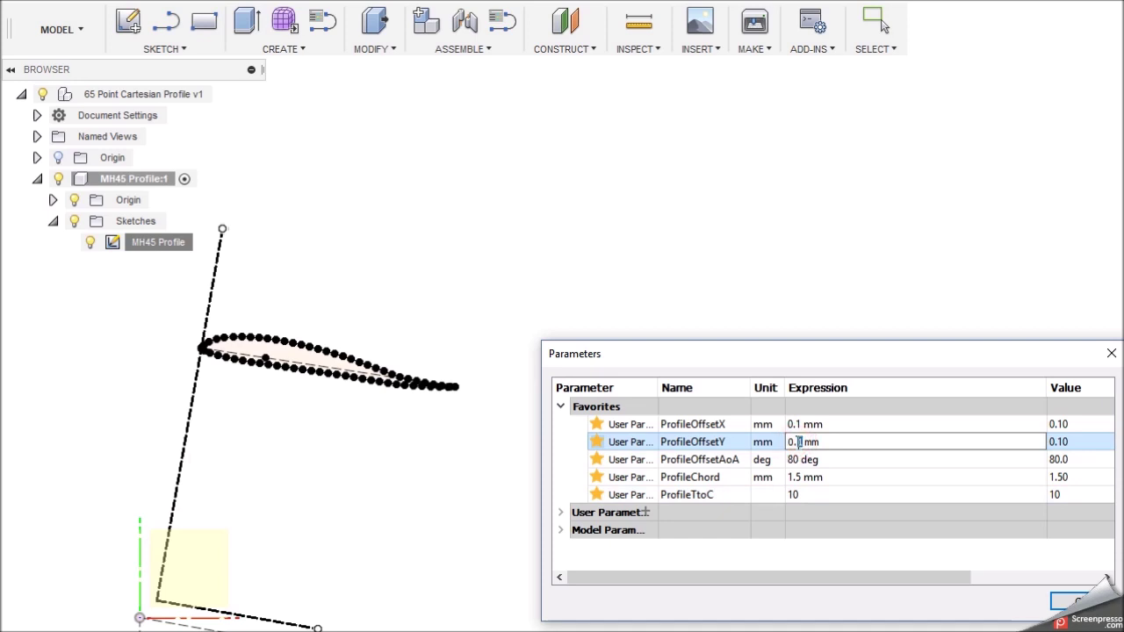
# - Set ProfileOffsetY and ProfileOffsetX both to 0.5 mm
pyautogui.write('5')
pyautogui.press('Return')
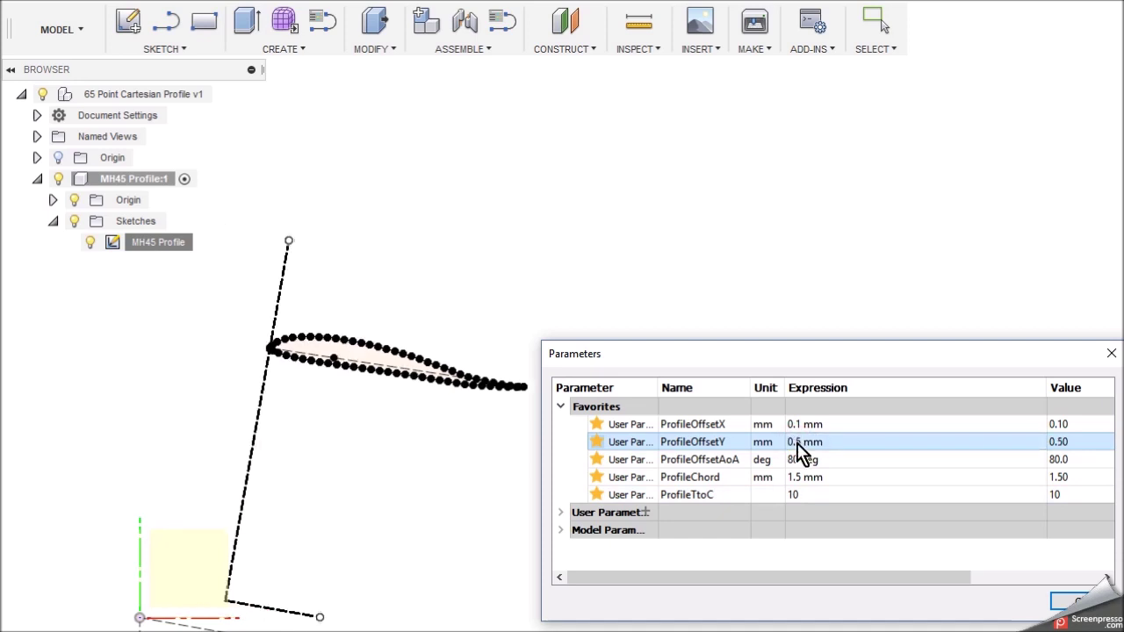
pyautogui.click(796, 425)
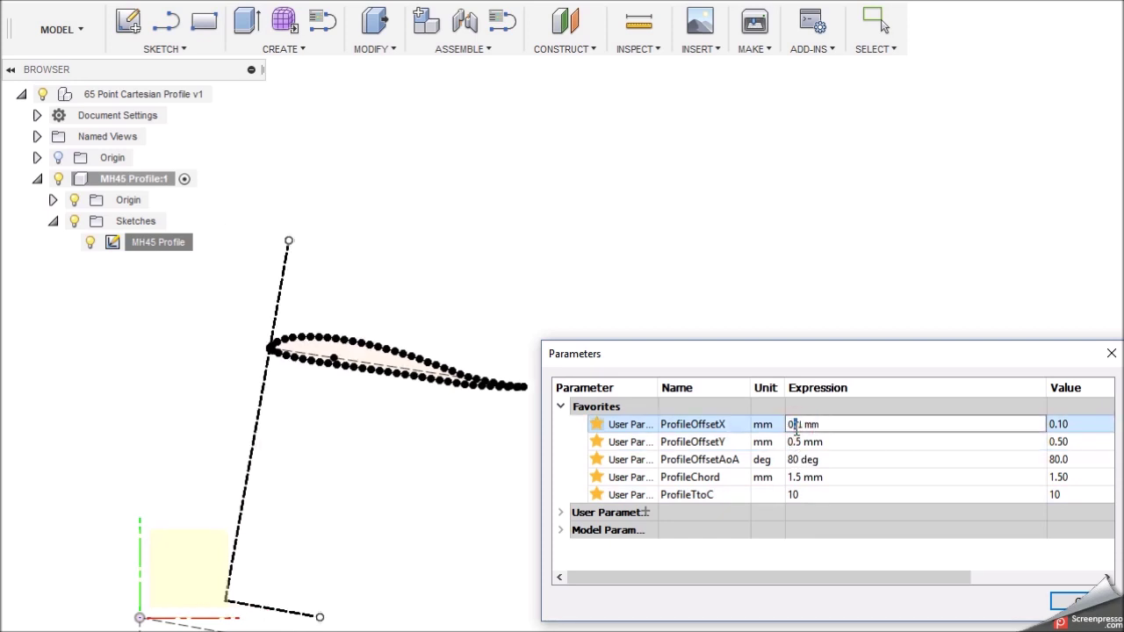
pyautogui.click(795, 425)
pyautogui.click(804, 425)
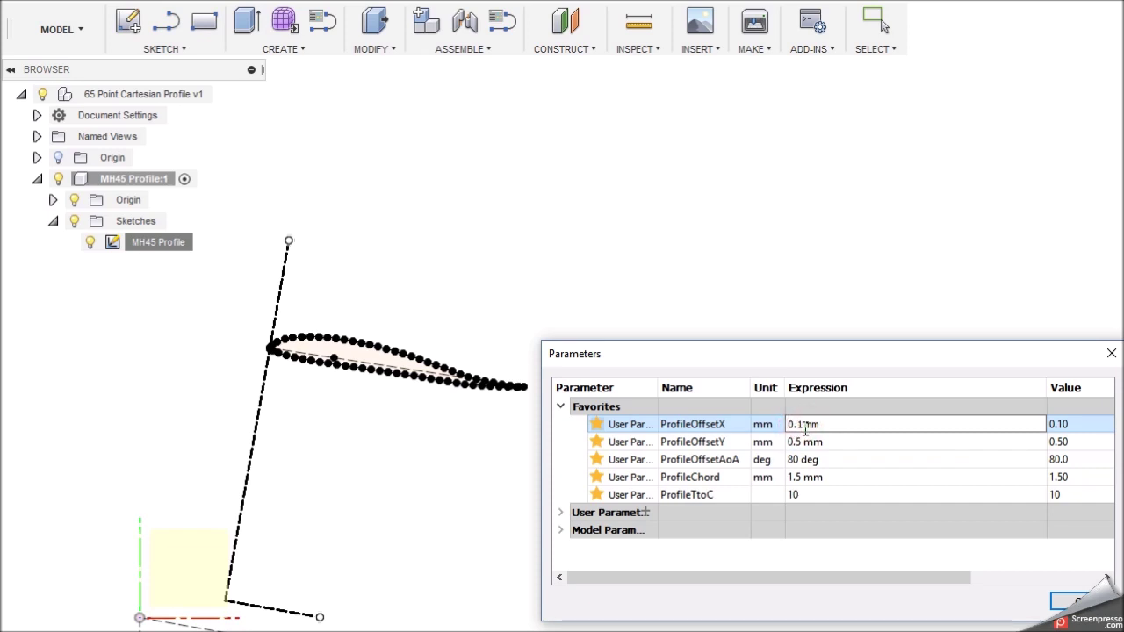
pyautogui.press('BackSpace')
pyautogui.write('5')
pyautogui.press('Return')
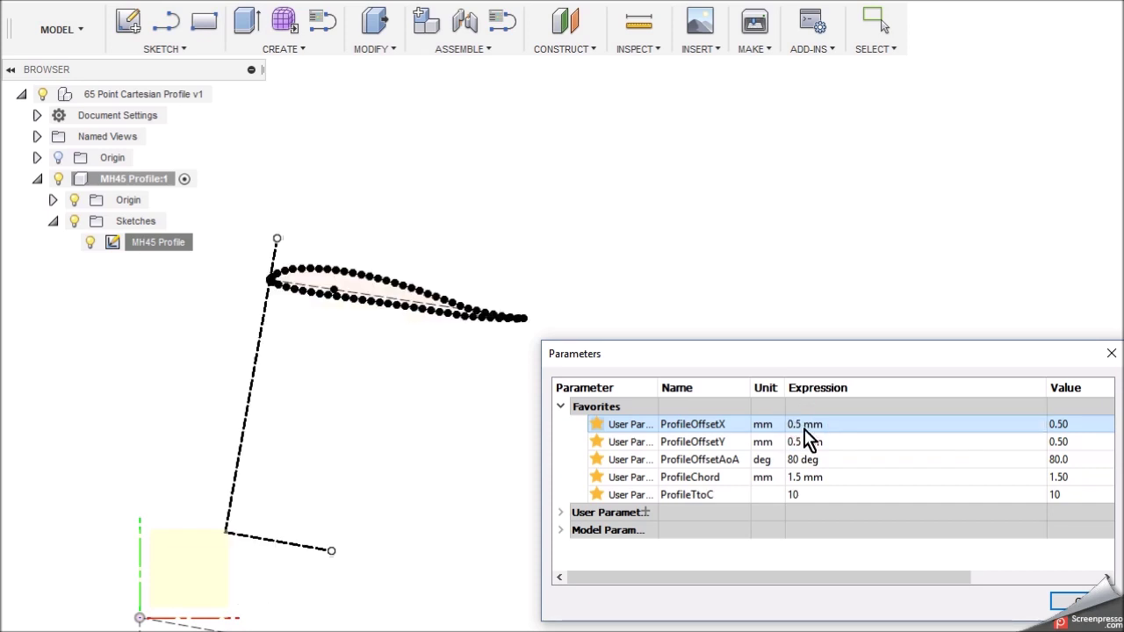
# - Raise ProfileTtoC to 15, then set it back to 10
pyautogui.doubleClick(789, 476)
pyautogui.click(793, 496)
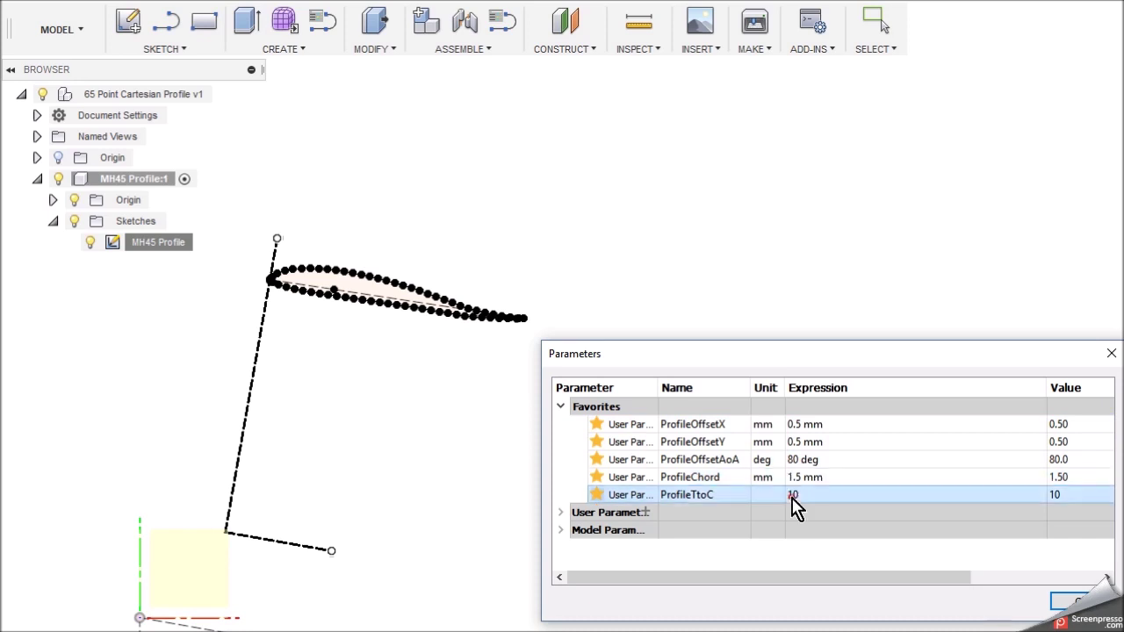
pyautogui.doubleClick(793, 496)
pyautogui.write('1')
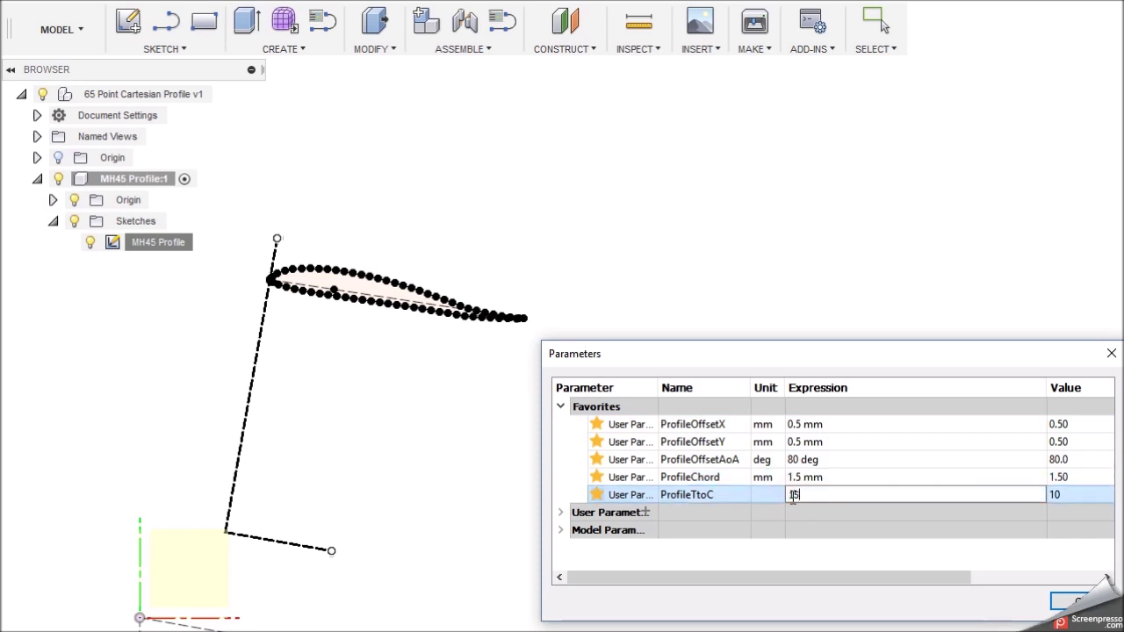
pyautogui.press('Return')
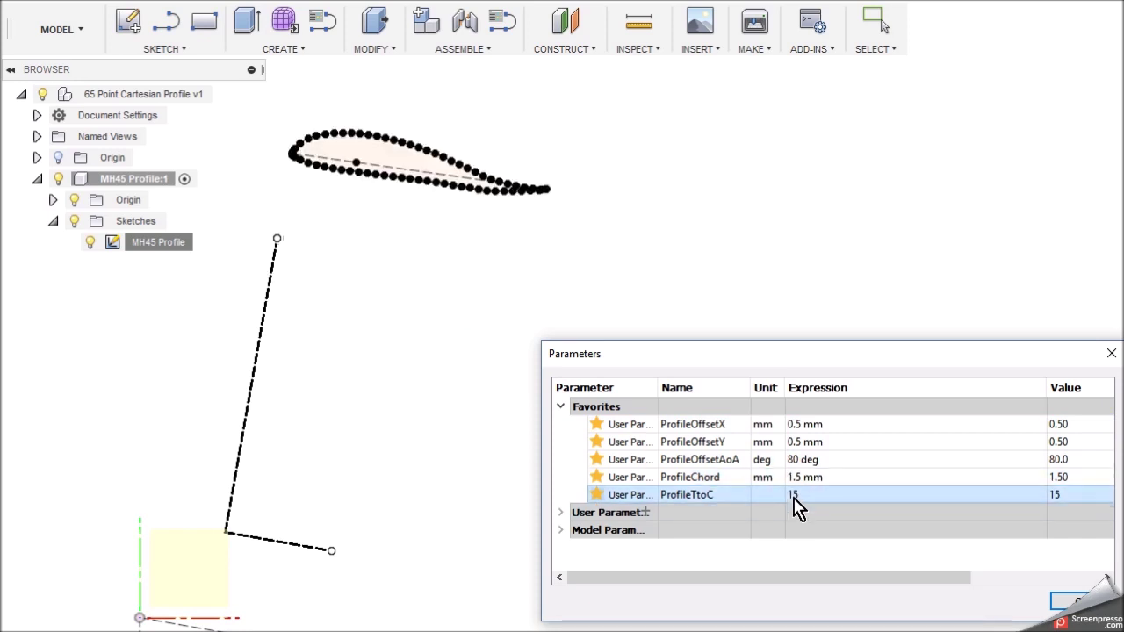
pyautogui.doubleClick(793, 497)
pyautogui.write('1')
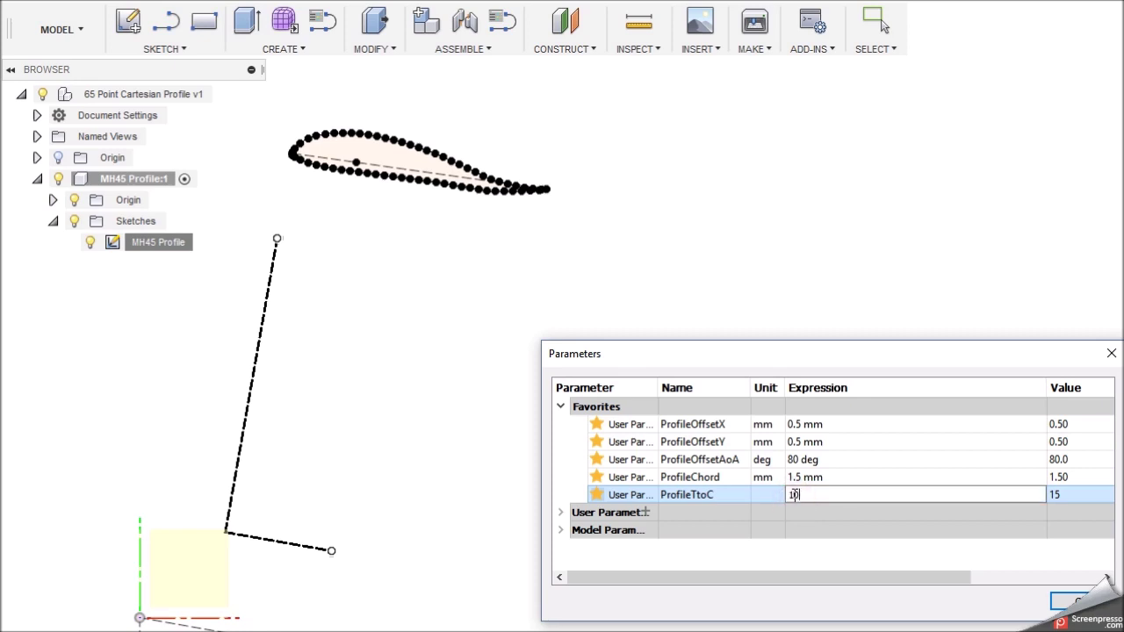
pyautogui.press('Return')
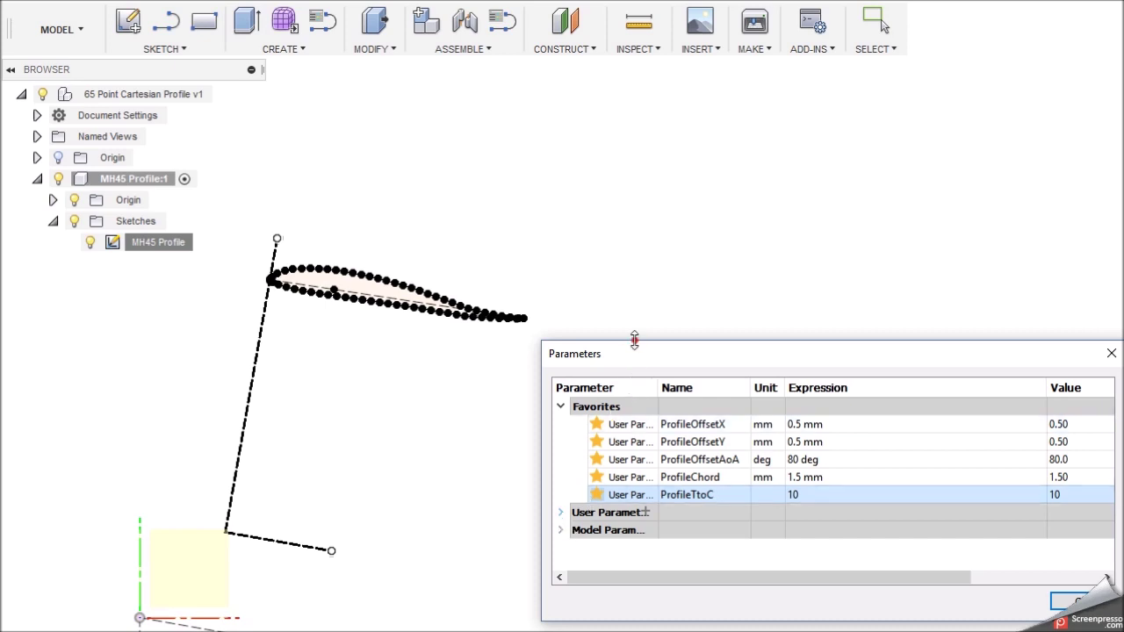
pyautogui.moveTo(635, 338); pyautogui.dragTo(634, 61)
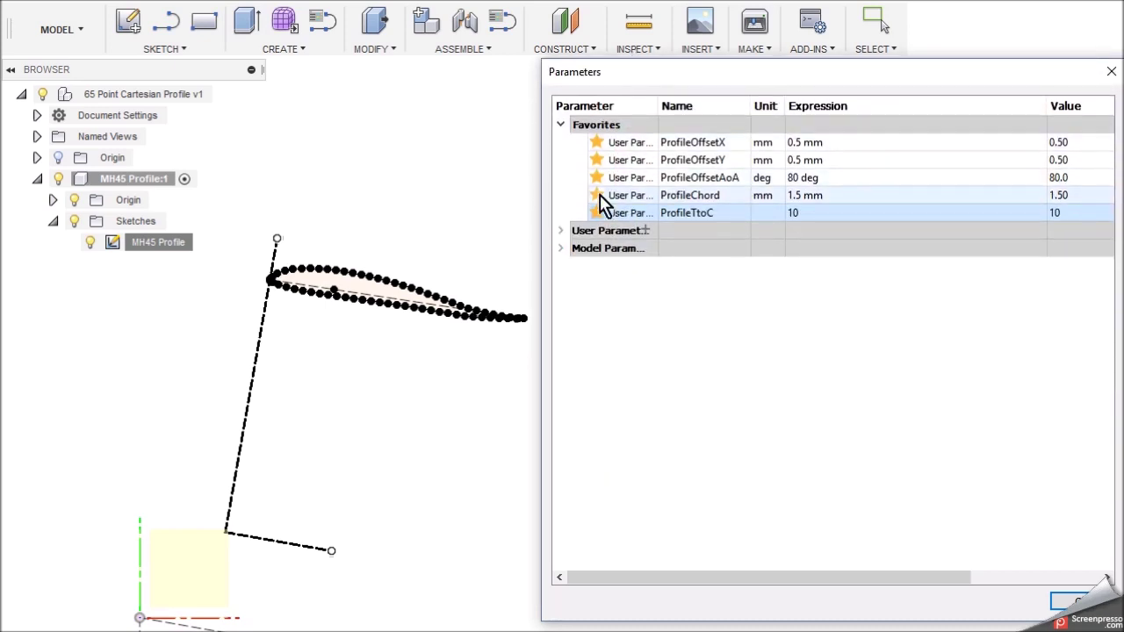
# - Expand the User and Model Parameters groups and scroll through their rows
pyautogui.click(560, 231)
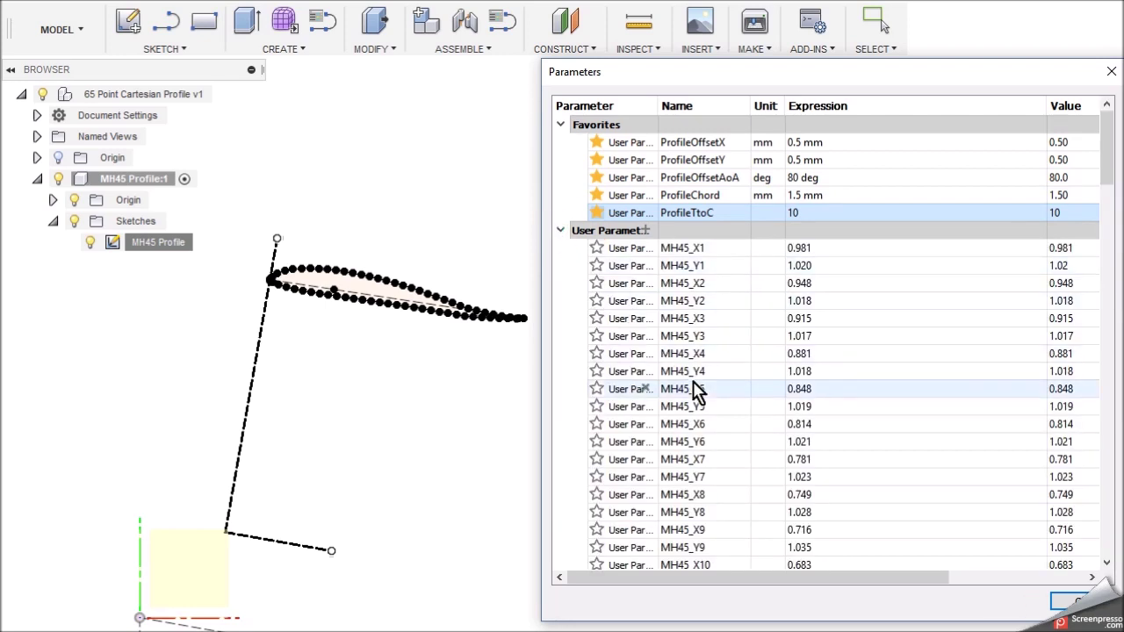
pyautogui.scroll(-5, 772, 402)
pyautogui.scroll(-12, 771, 394)
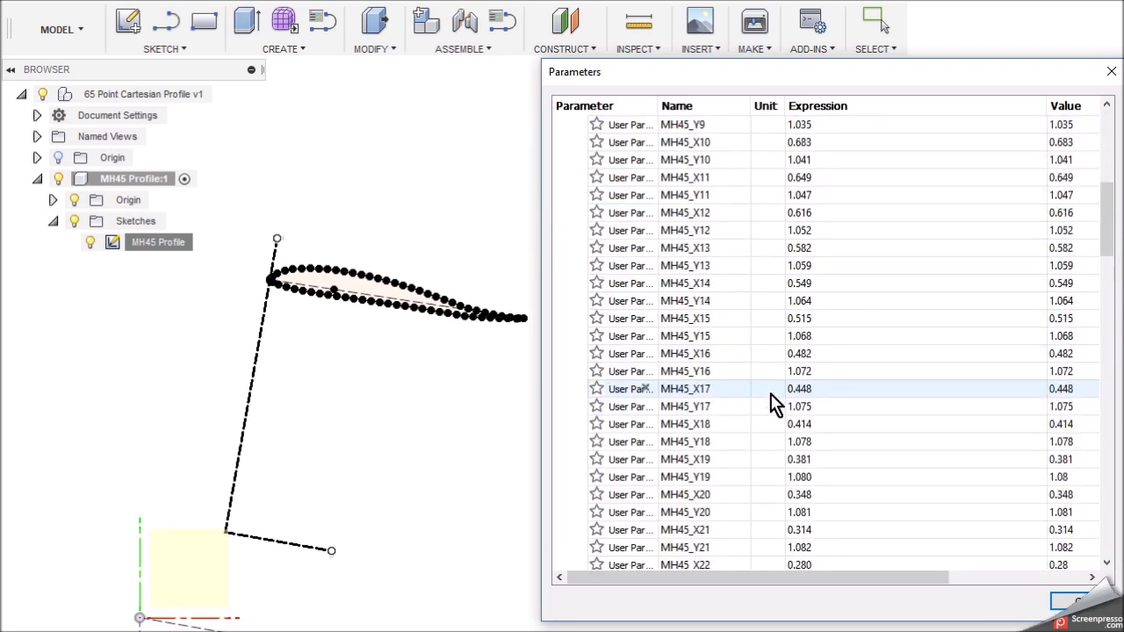
pyautogui.scroll(-13, 770, 393)
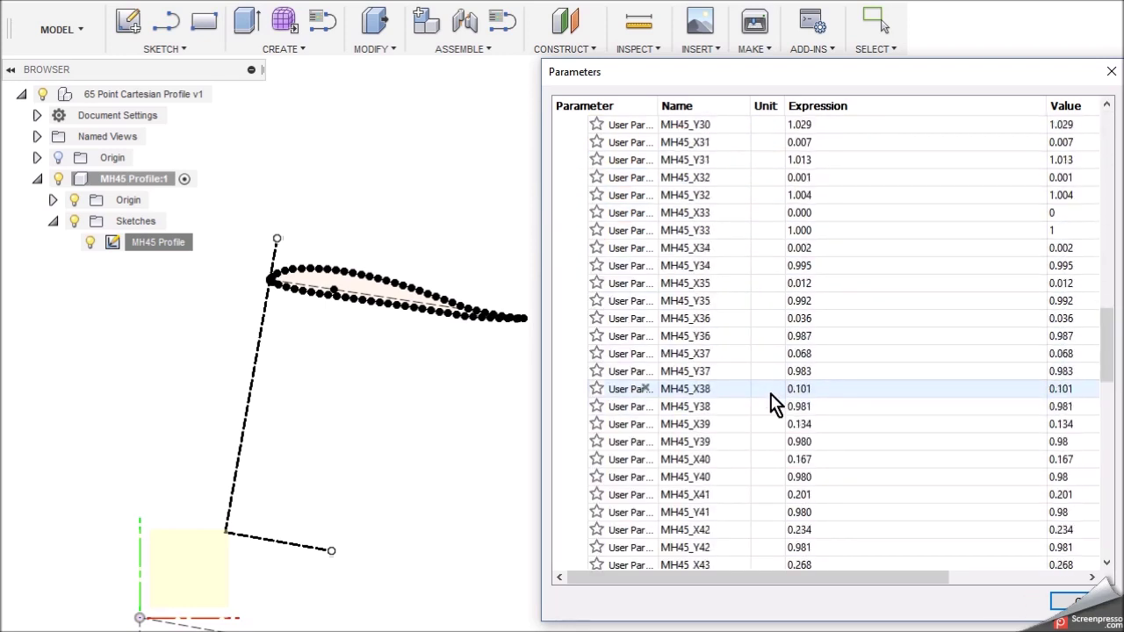
pyautogui.scroll(-12, 770, 393)
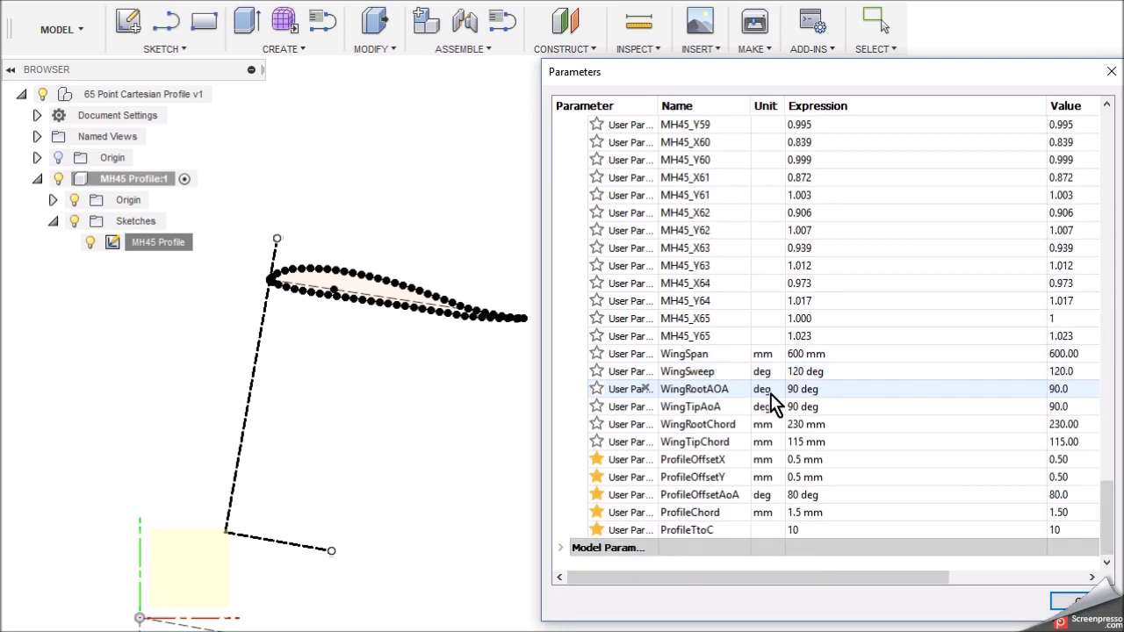
pyautogui.click(573, 553)
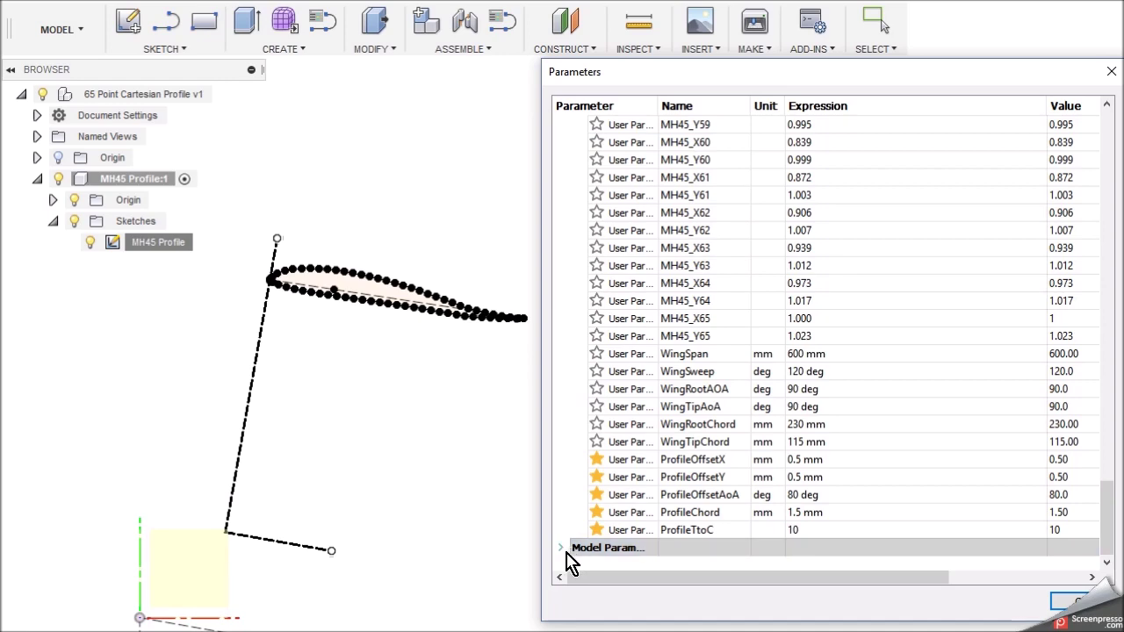
pyautogui.click(561, 547)
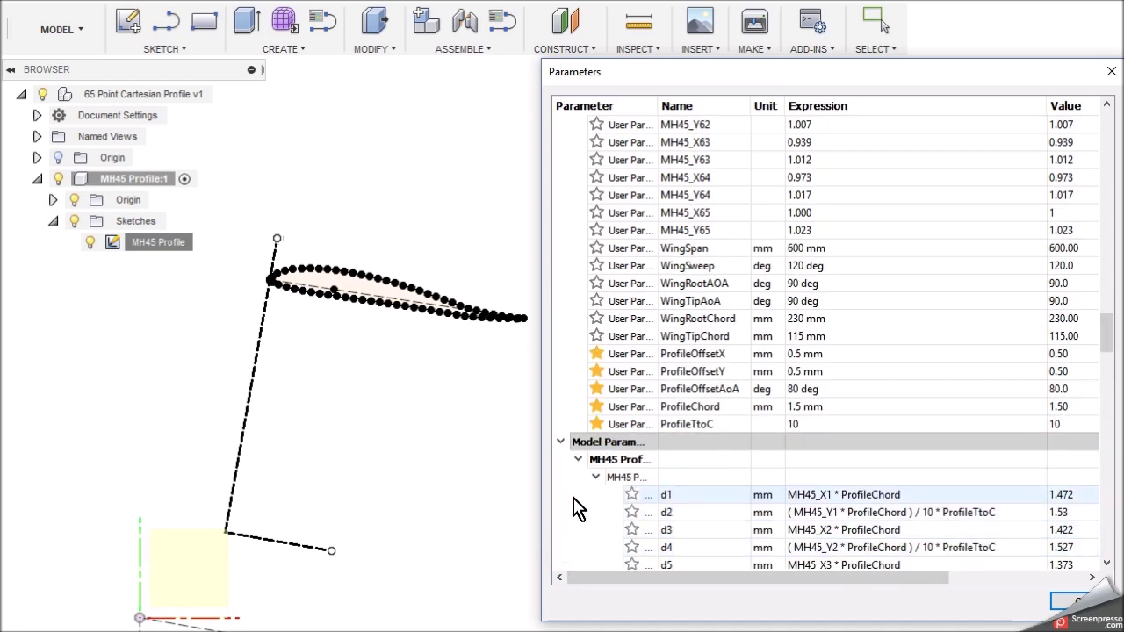
pyautogui.scroll(-5, 571, 501)
pyautogui.scroll(-12, 572, 488)
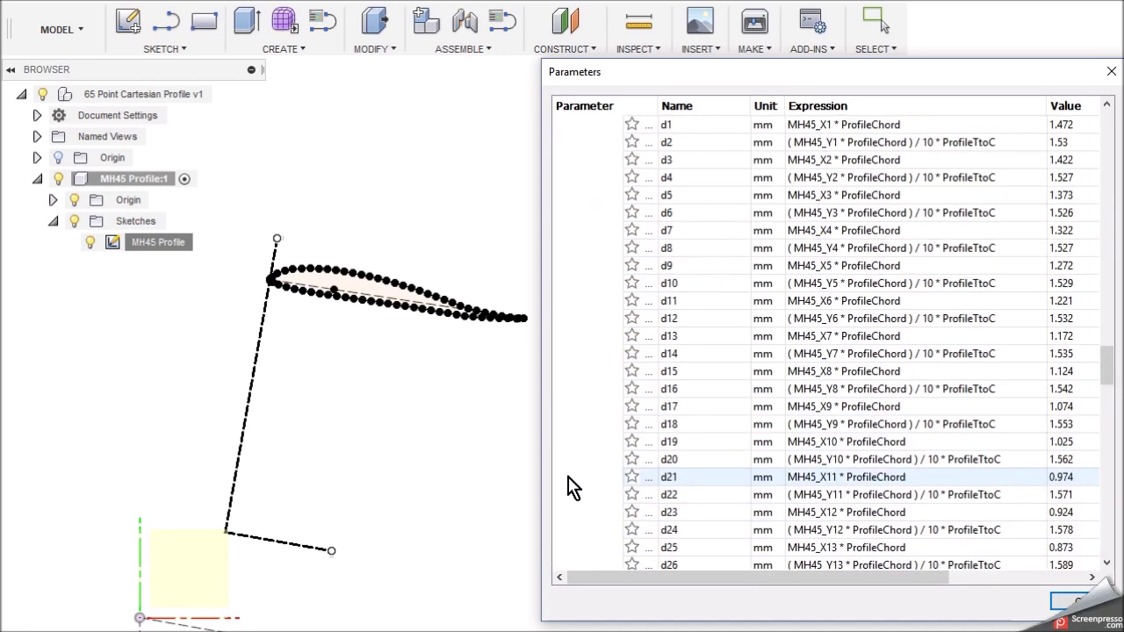
pyautogui.scroll(-12, 572, 488)
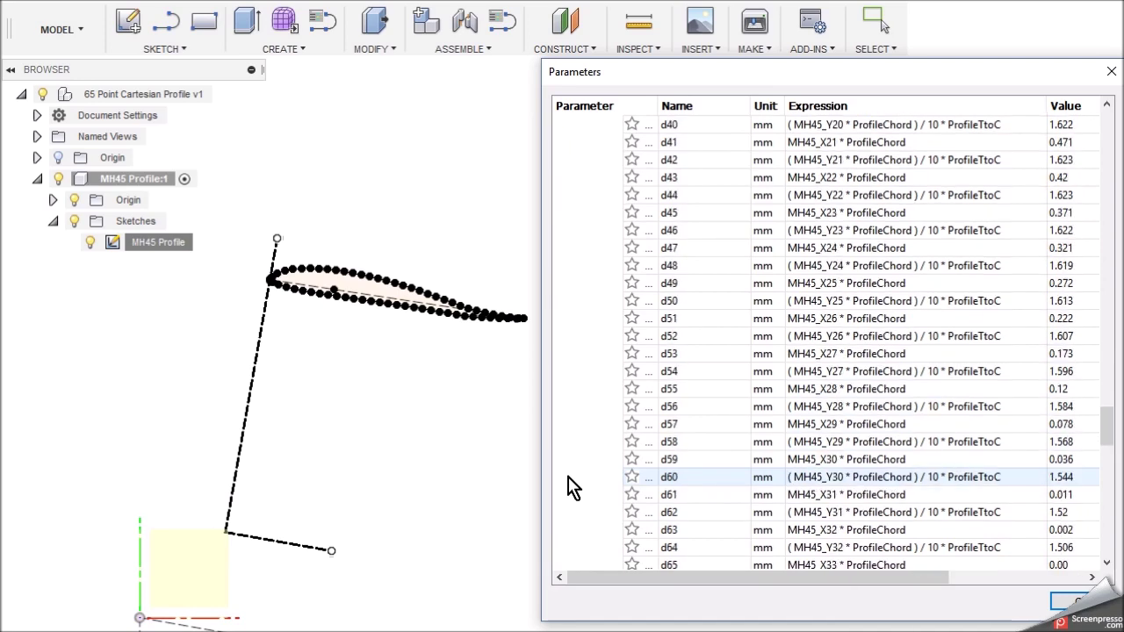
pyautogui.scroll(-12, 572, 488)
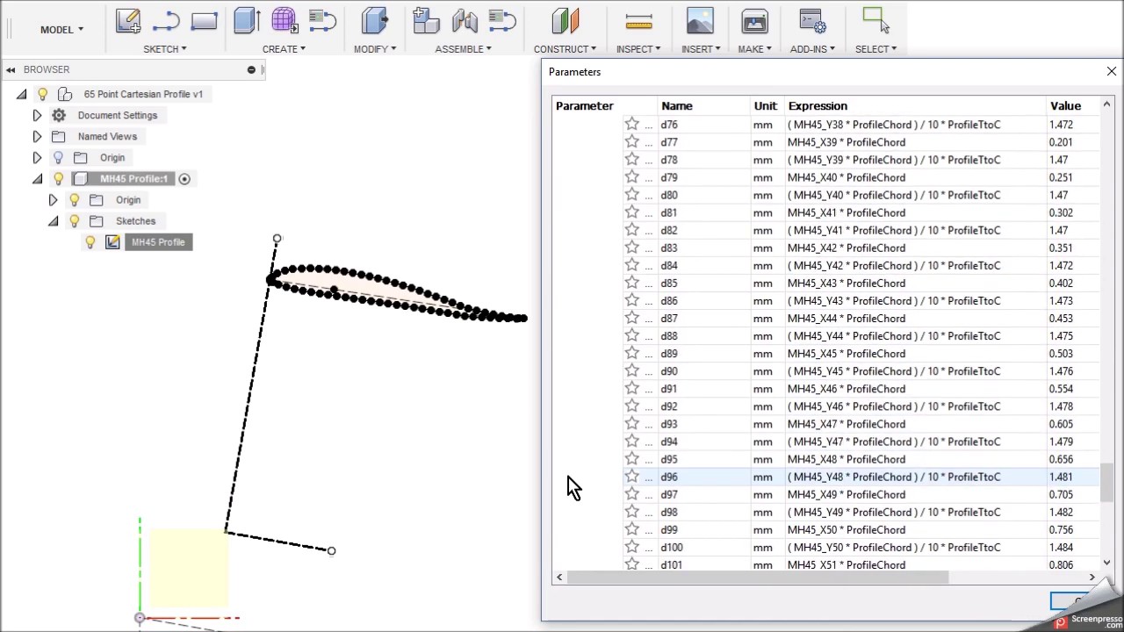
pyautogui.scroll(-3, 572, 488)
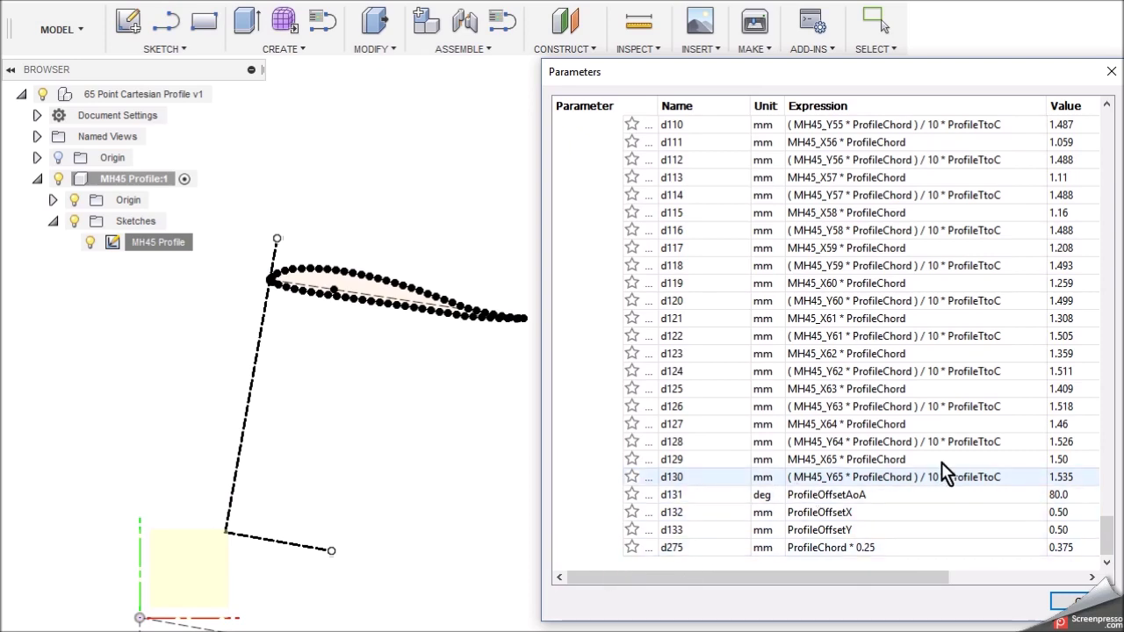
# - Collapse User and Model Parameters from the top and move the dialog lower
pyautogui.click(1108, 140)
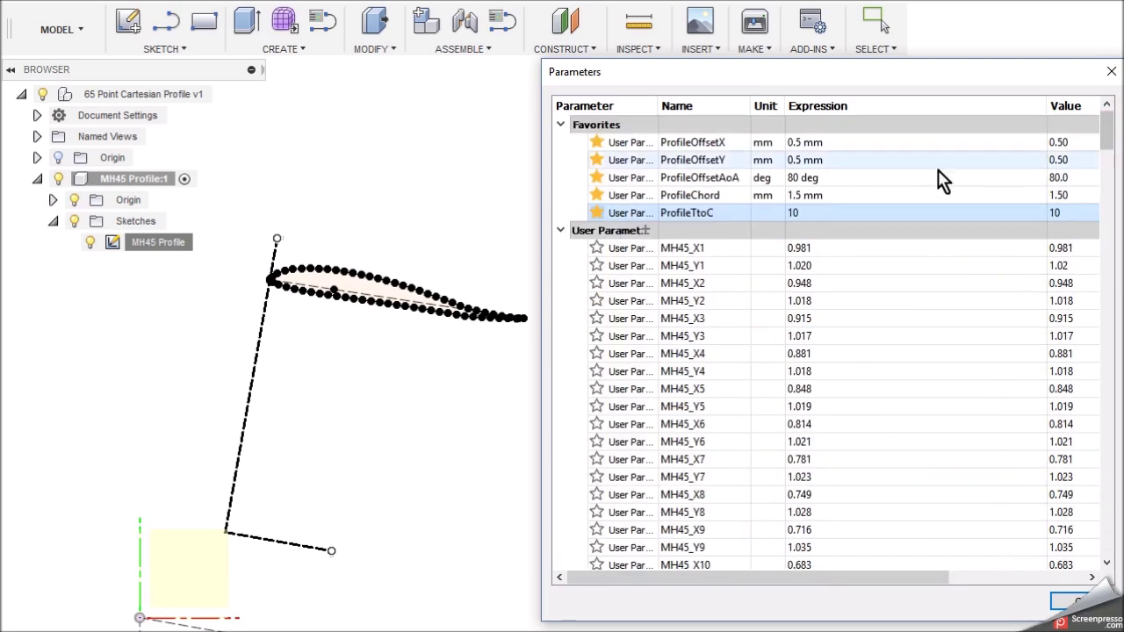
pyautogui.click(561, 231)
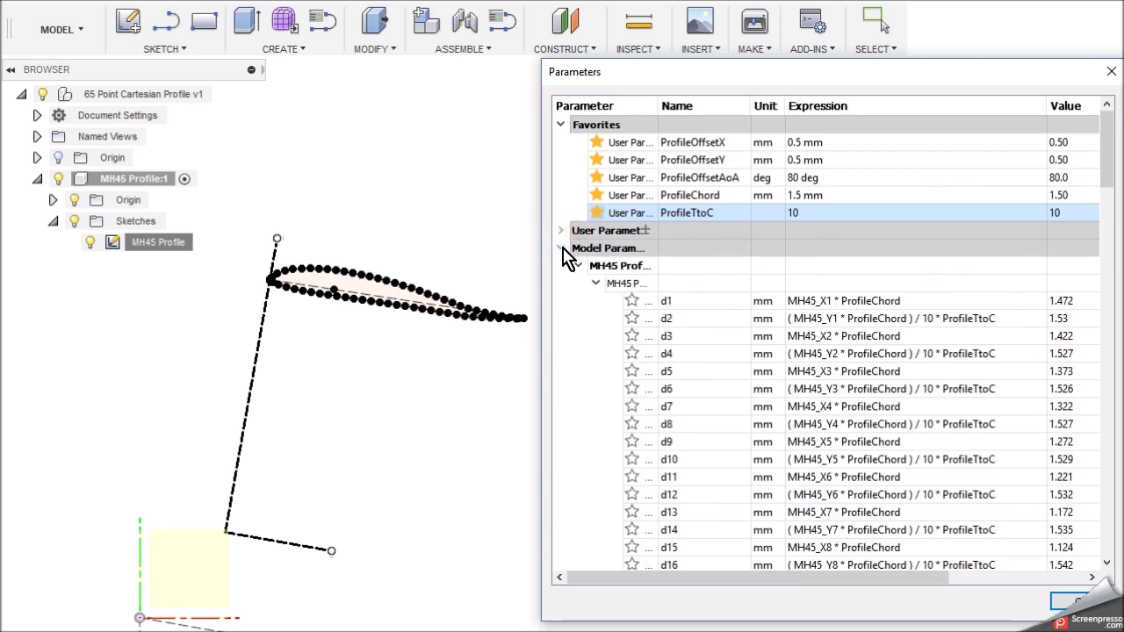
pyautogui.click(561, 249)
pyautogui.moveTo(577, 68); pyautogui.dragTo(542, 367)
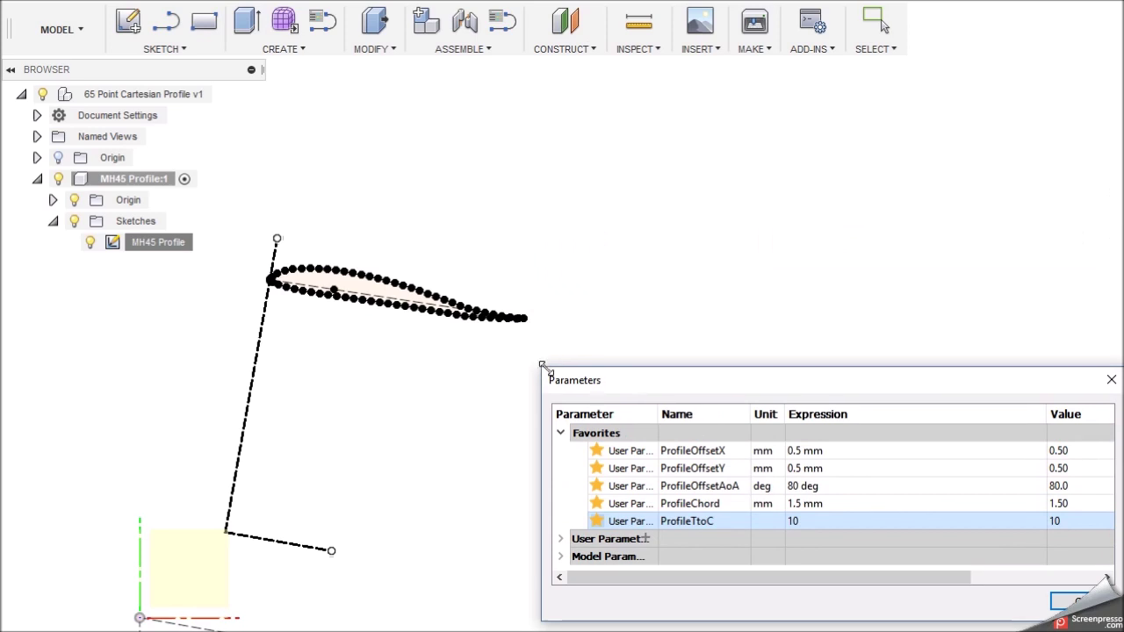
# - Select MH45 Profile in the Browser and close the Parameters dialog with OK
pyautogui.click(178, 241)
pyautogui.click(160, 244)
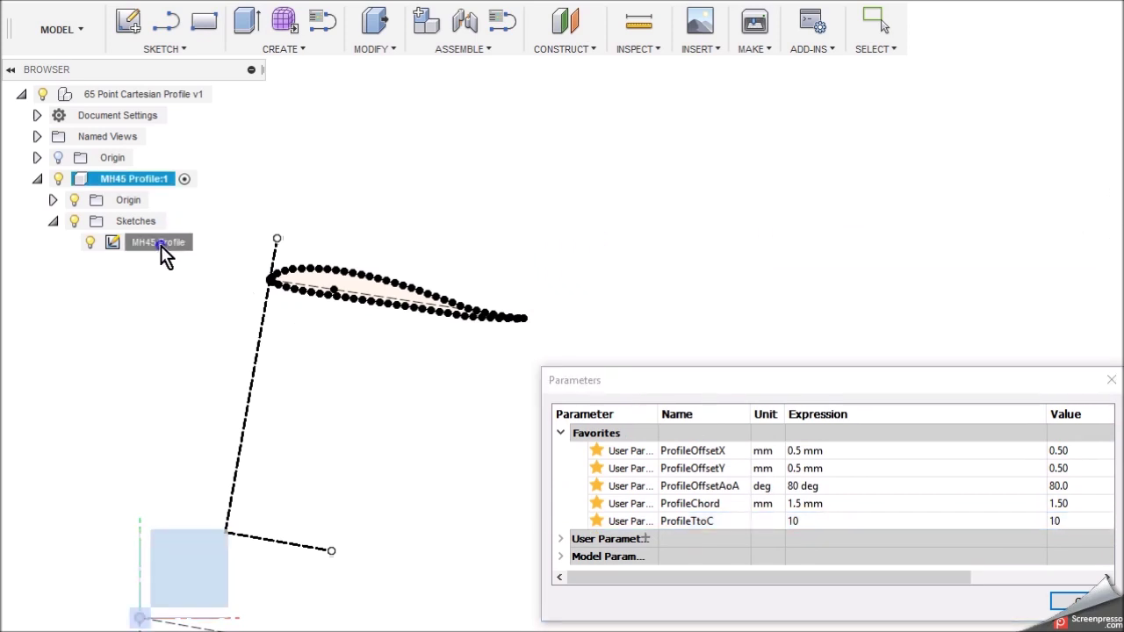
pyautogui.click(1071, 602)
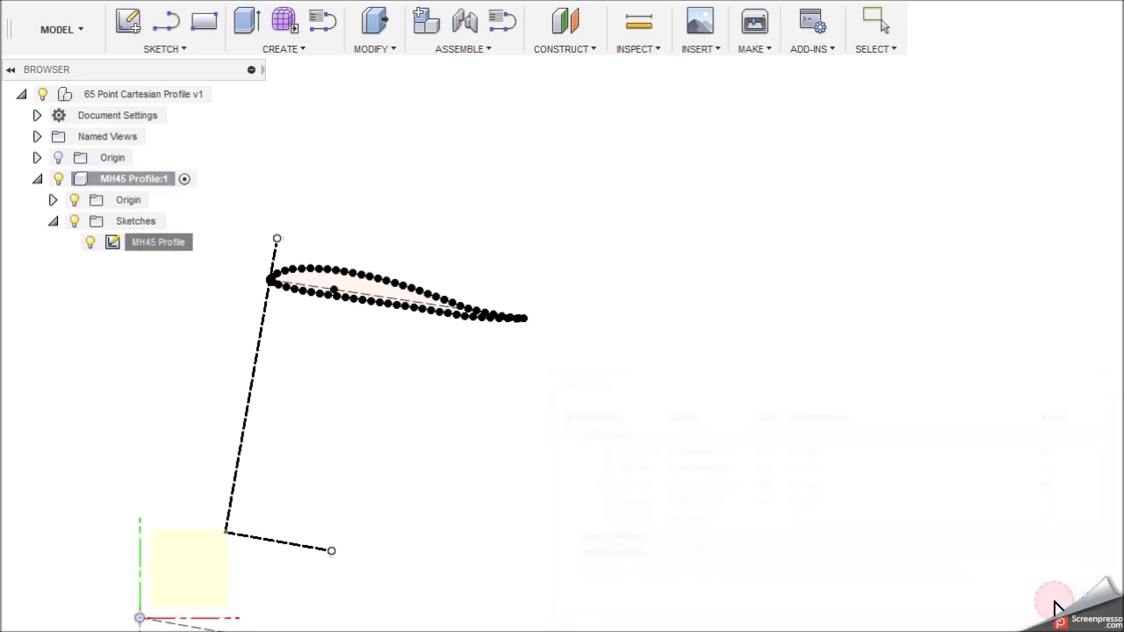
# - Enter Edit Sketch on MH45 Profile and open the Modify menu
pyautogui.rightClick(178, 248)
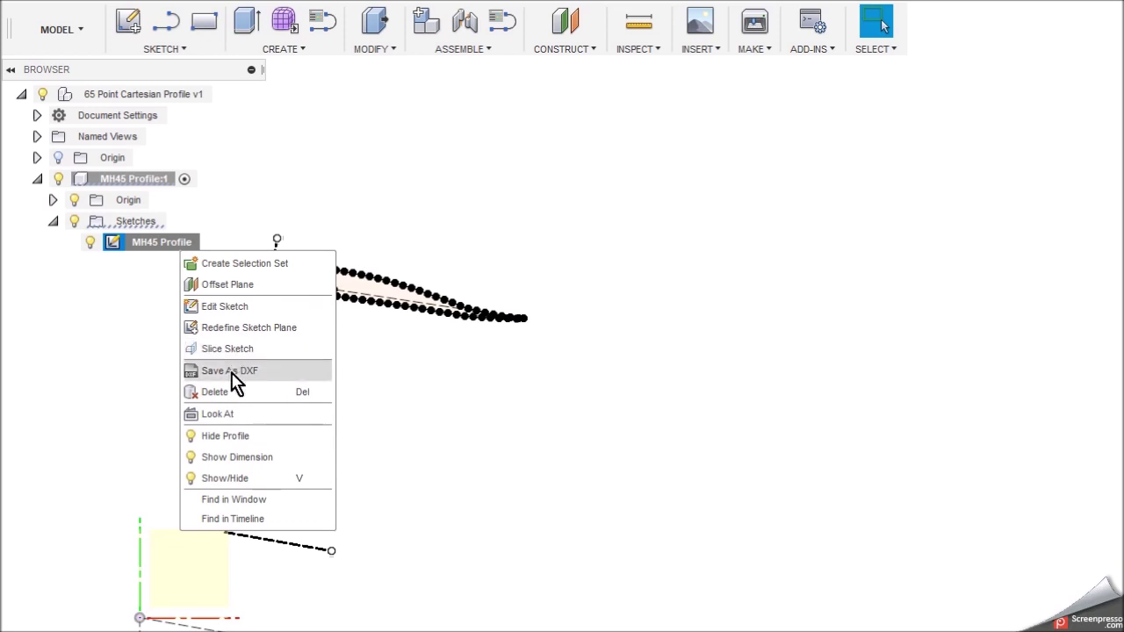
pyautogui.click(230, 307)
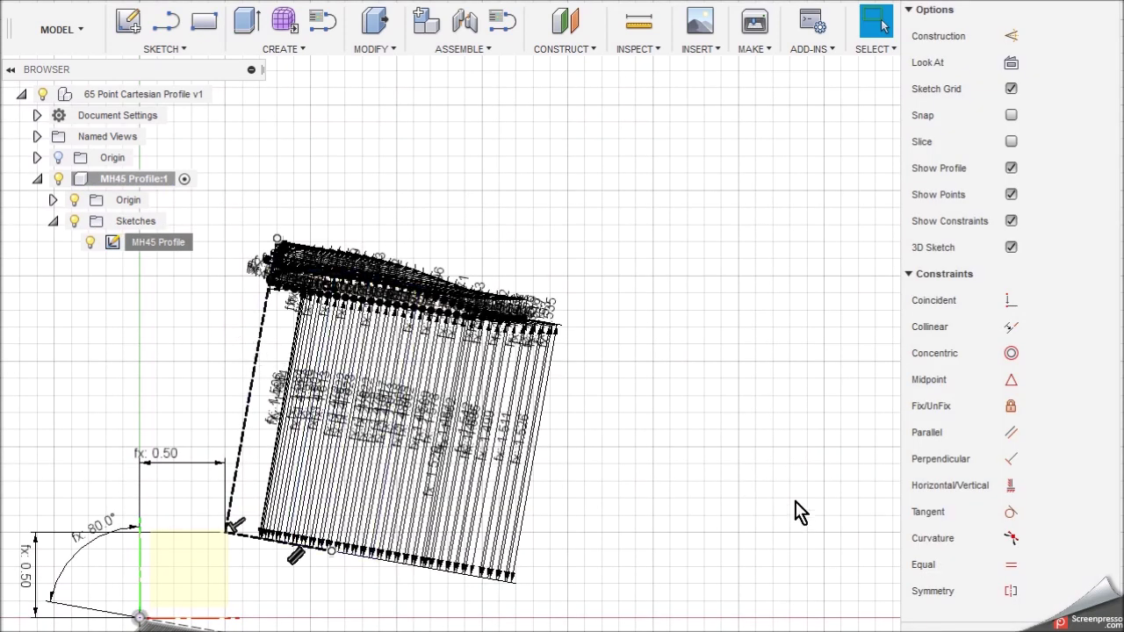
pyautogui.click(393, 51)
# - In Change Parameters, set ProfileOffsetAoA to 90 deg and ProfileChord to 1 mm
pyautogui.click(432, 454)
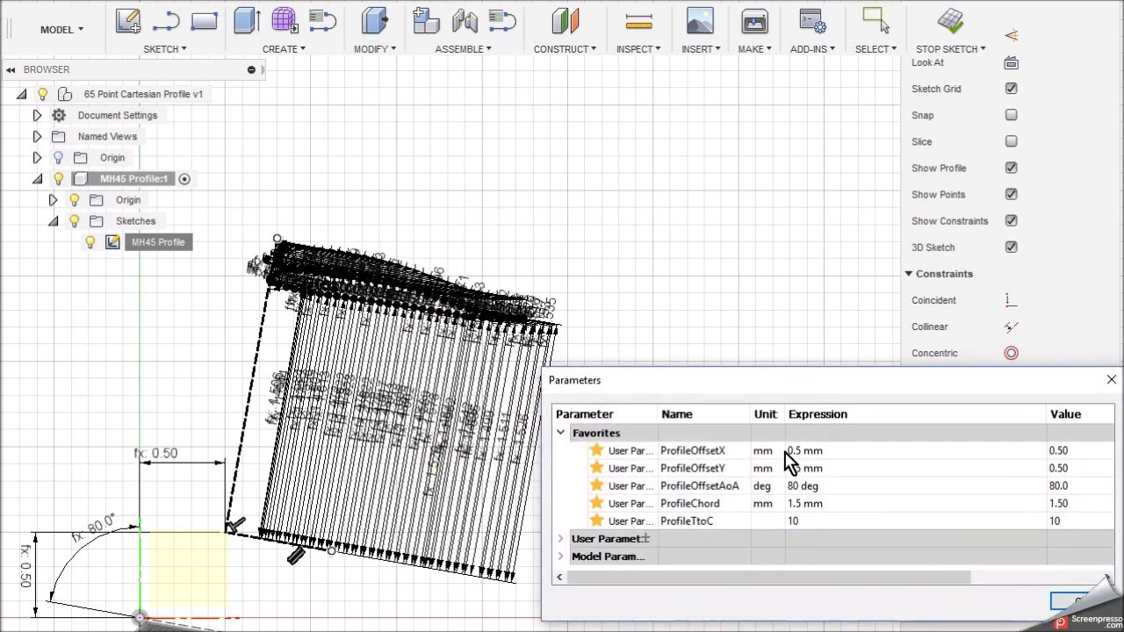
pyautogui.doubleClick(793, 485)
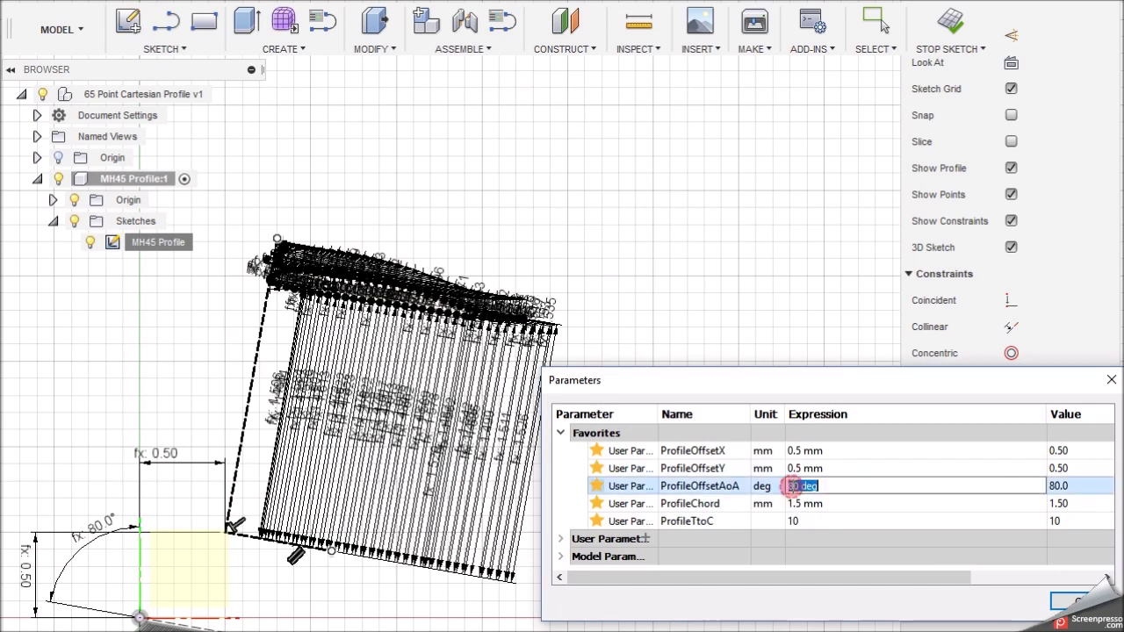
pyautogui.write('90')
pyautogui.press('Return')
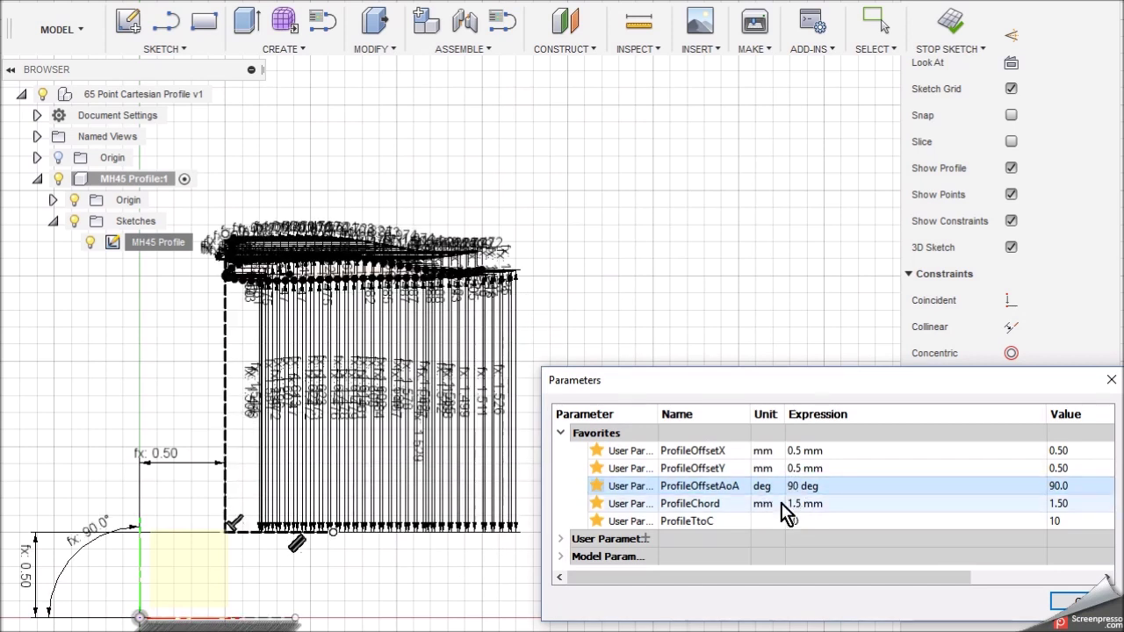
pyautogui.click(793, 504)
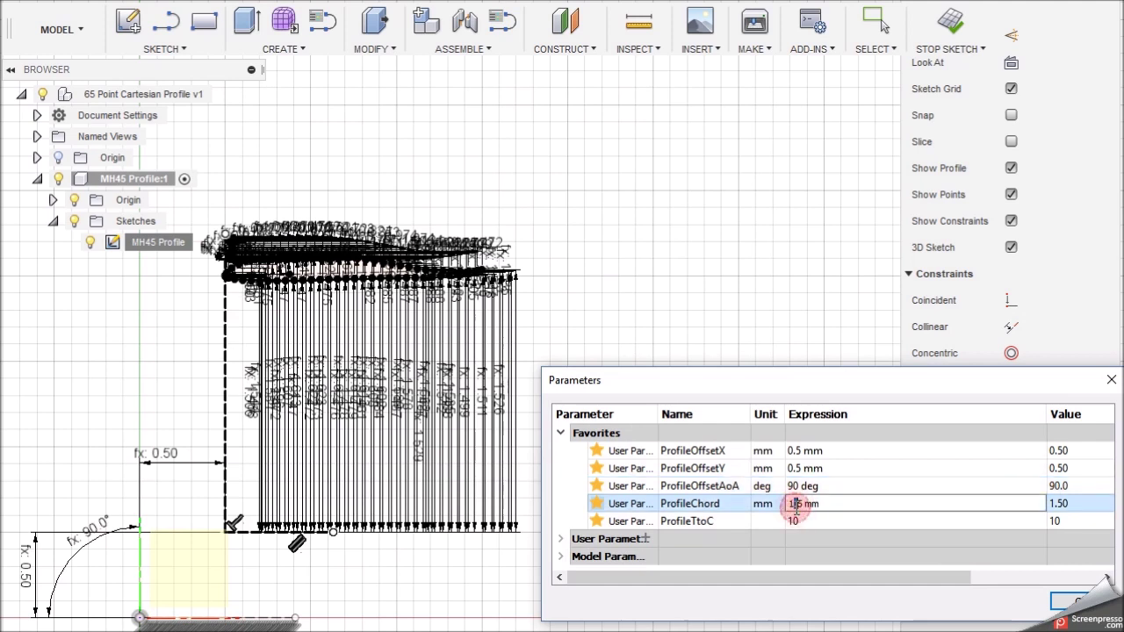
pyautogui.press('Delete')
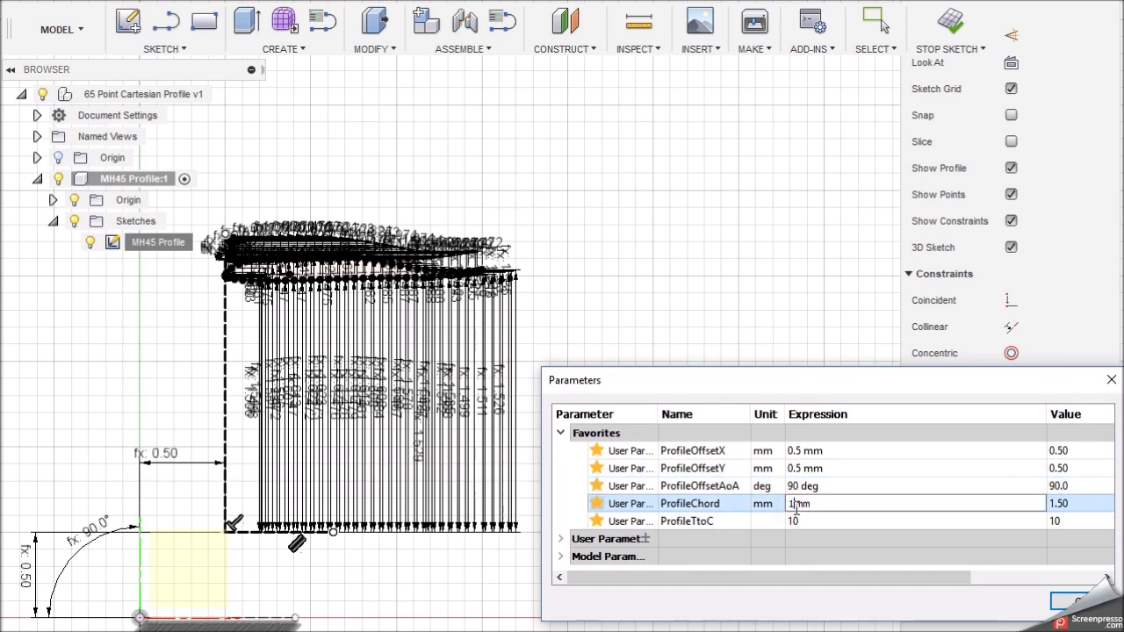
pyautogui.press('Return')
# - Test ProfileTtoC at 15, then restore it to 10
pyautogui.click(806, 521)
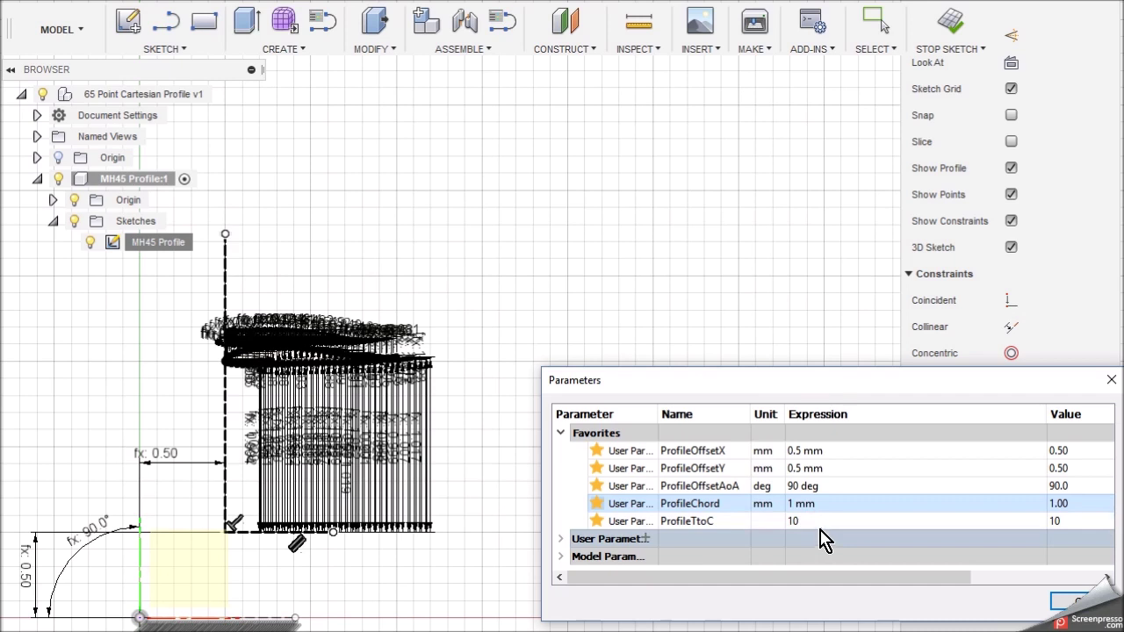
pyautogui.click(815, 521)
pyautogui.write('15')
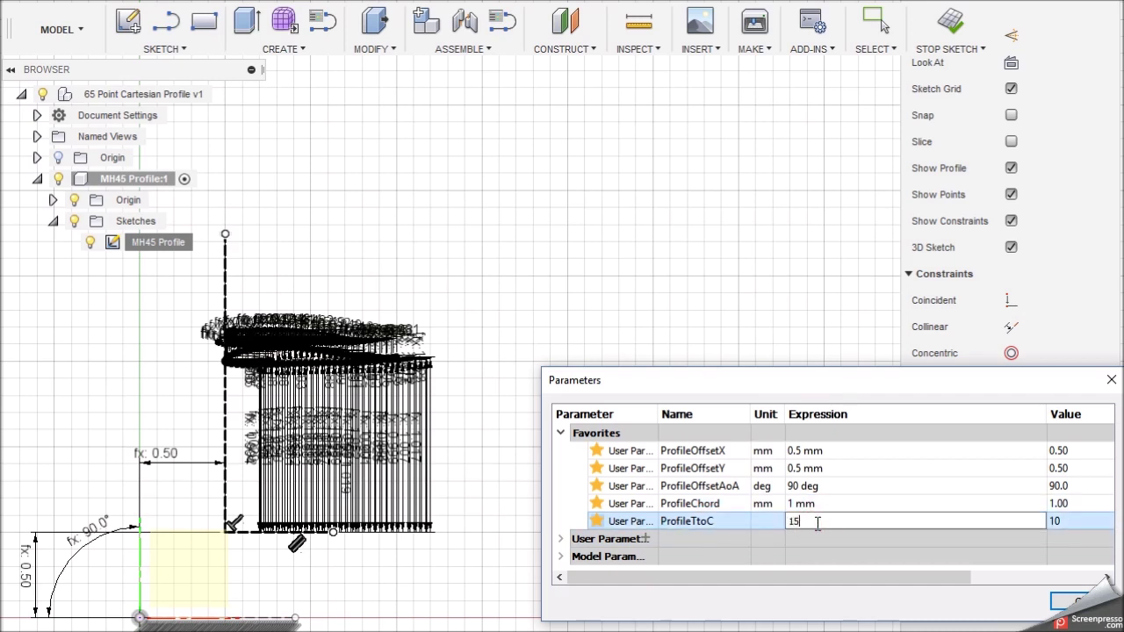
pyautogui.press('Return')
pyautogui.click(817, 523)
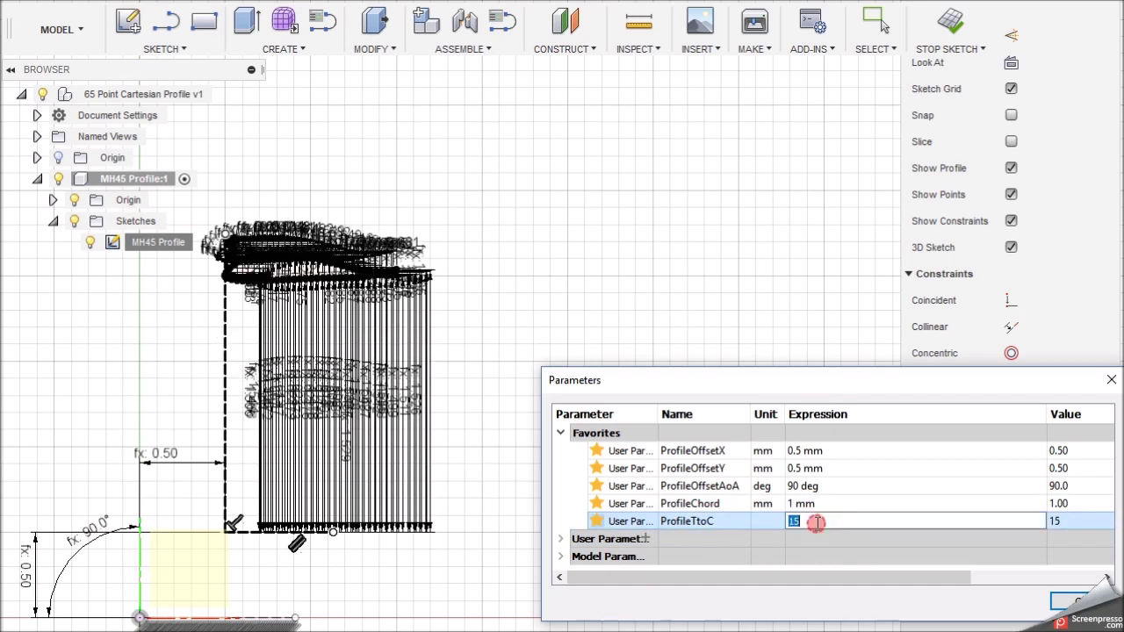
pyautogui.write('10')
pyautogui.press('Return')
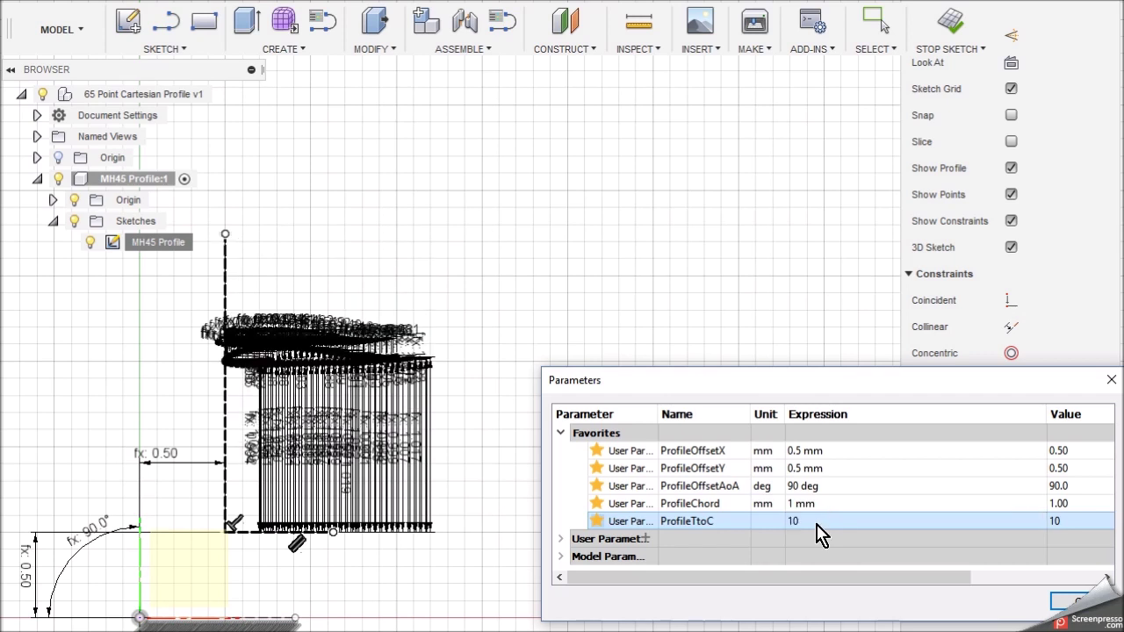
# - Change ProfileOffsetY and ProfileOffsetX from 0.5 mm to 0.1 mm each
pyautogui.click(792, 468)
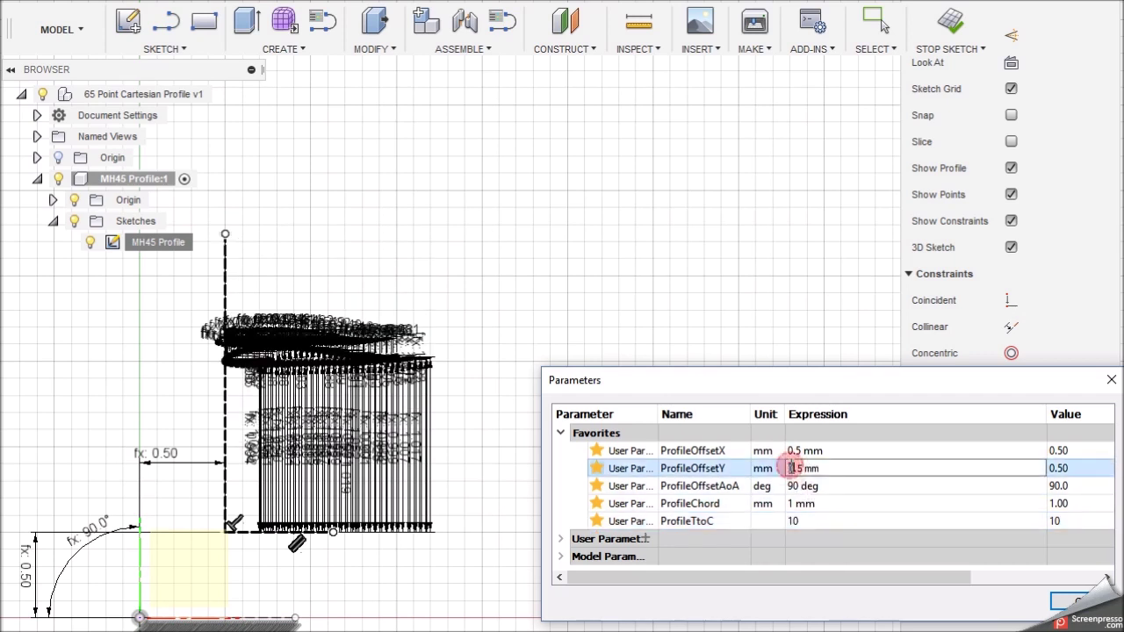
pyautogui.doubleClick(791, 468)
pyautogui.moveTo(801, 468); pyautogui.dragTo(806, 468)
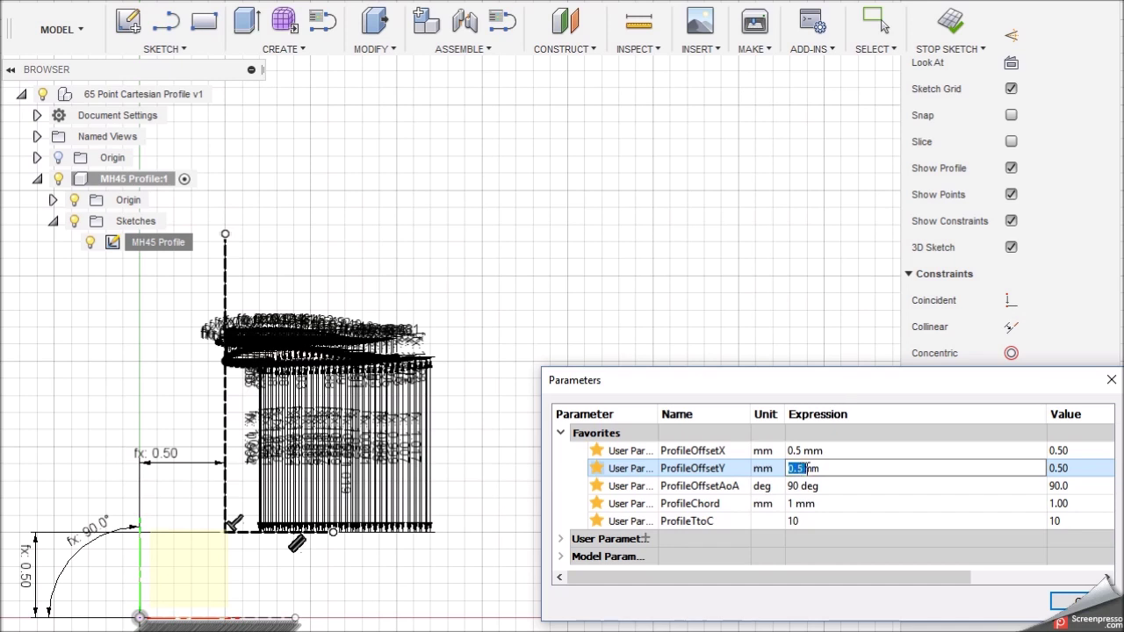
pyautogui.write('.1')
pyautogui.press('Return')
pyautogui.click(796, 451)
pyautogui.click(792, 451)
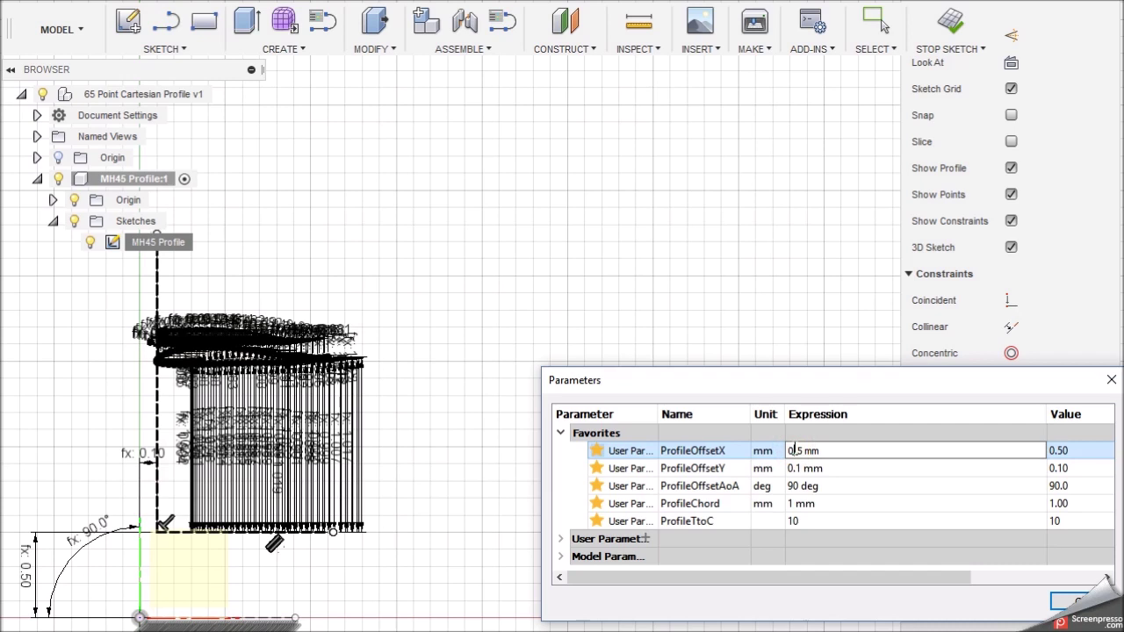
pyautogui.click(798, 451)
pyautogui.press('BackSpace')
pyautogui.write('1')
pyautogui.press('Return')
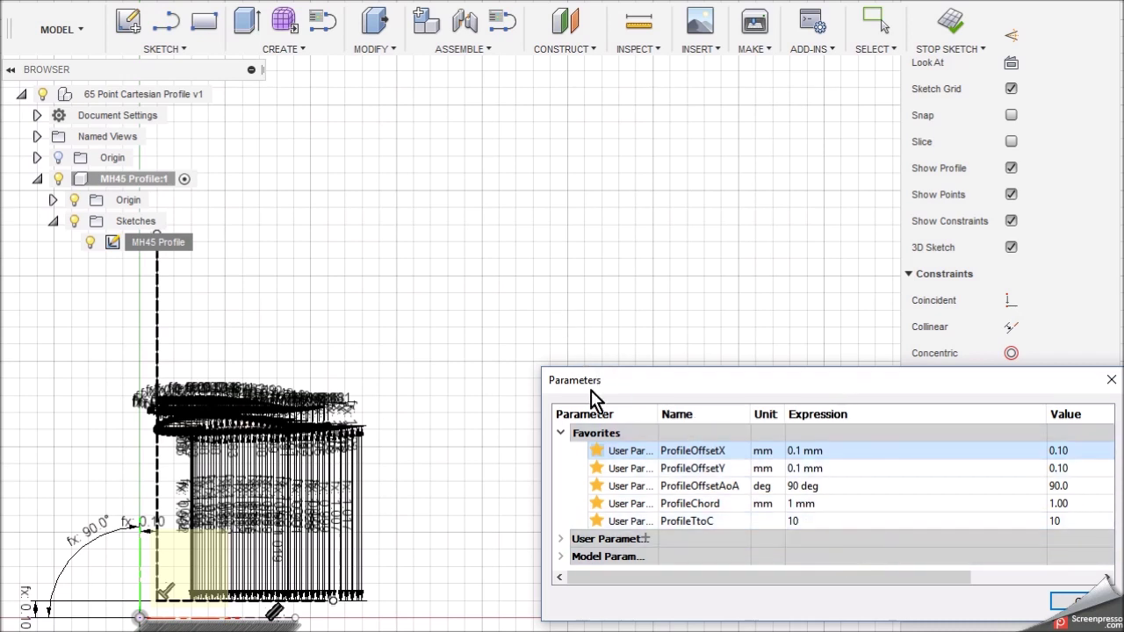
# - Set ProfileChord to 2 mm and ProfileTtoC to 13
pyautogui.doubleClick(804, 506)
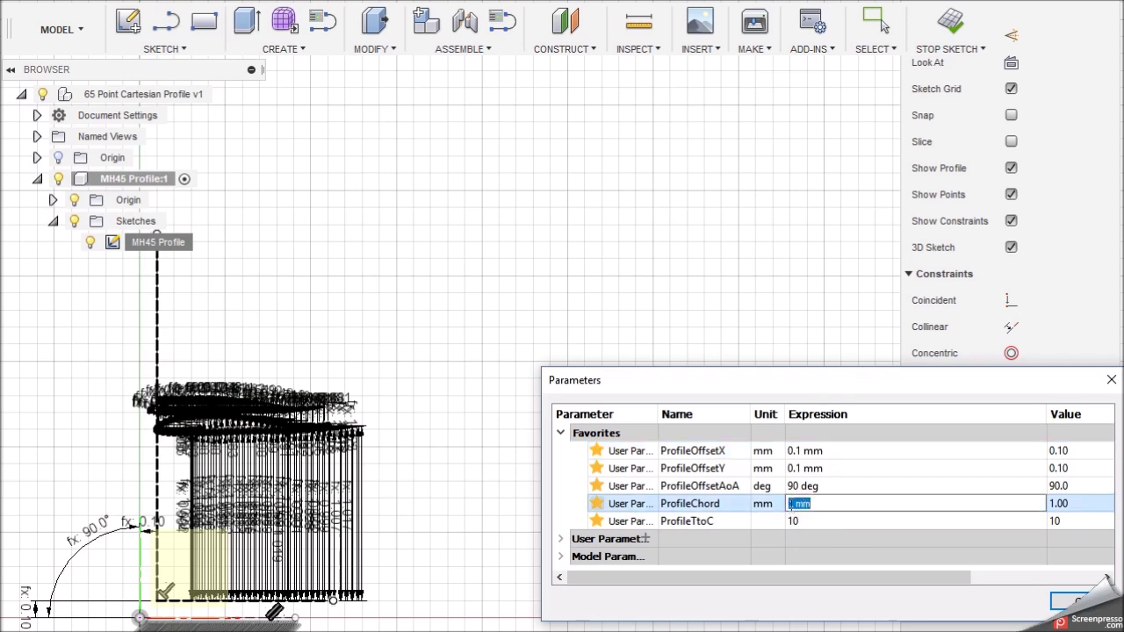
pyautogui.doubleClick(790, 503)
pyautogui.write('2')
pyautogui.press('Return')
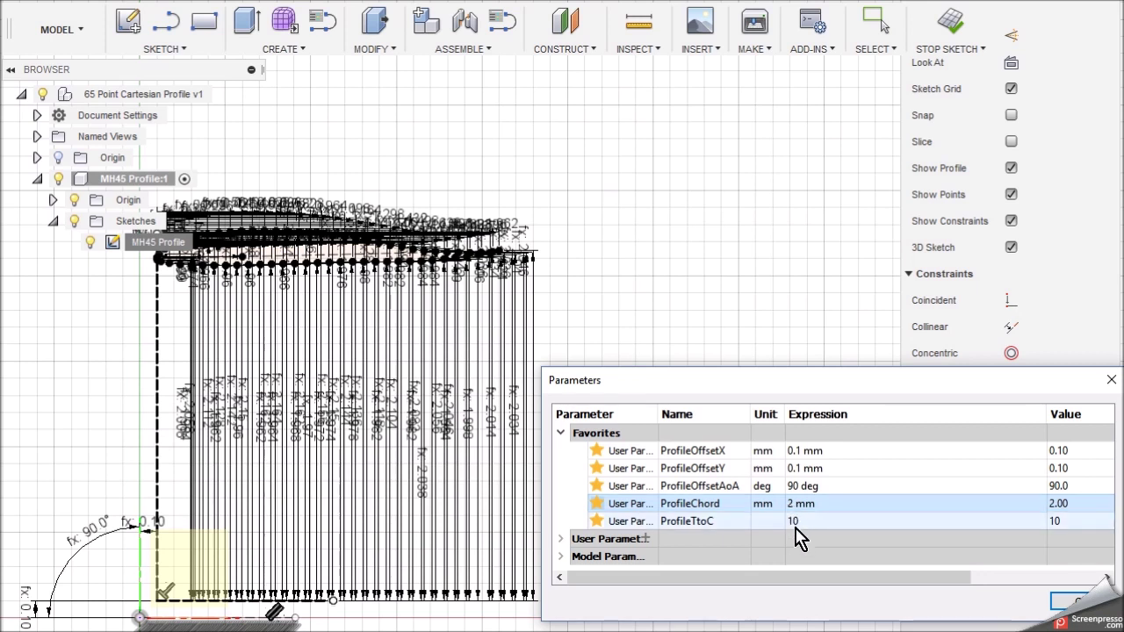
pyautogui.doubleClick(794, 521)
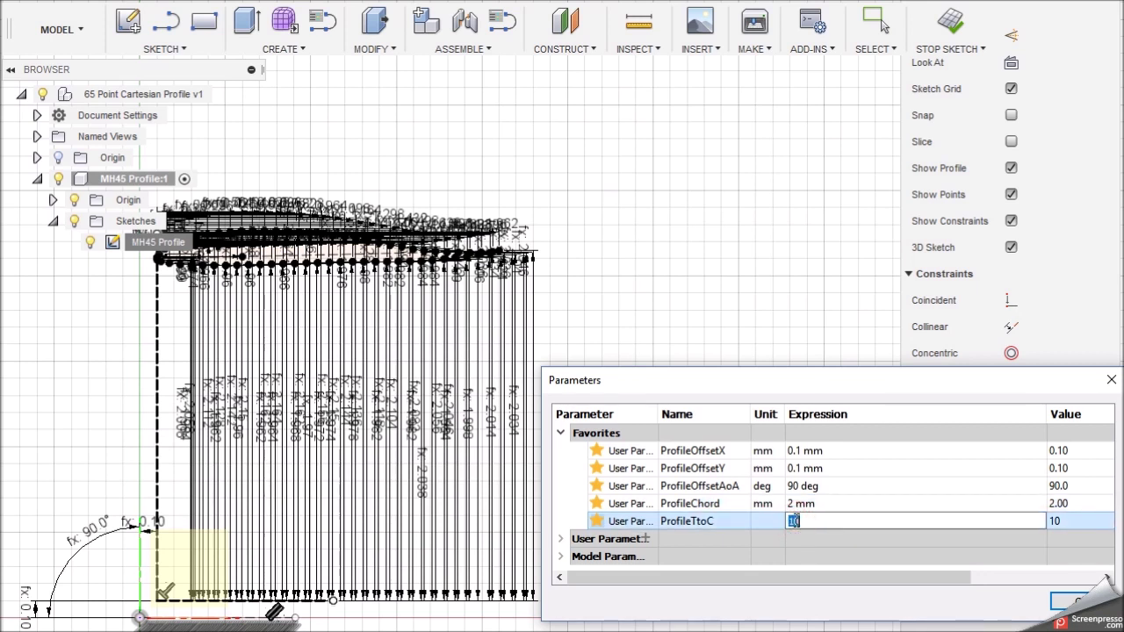
pyautogui.write('13')
pyautogui.press('Return')
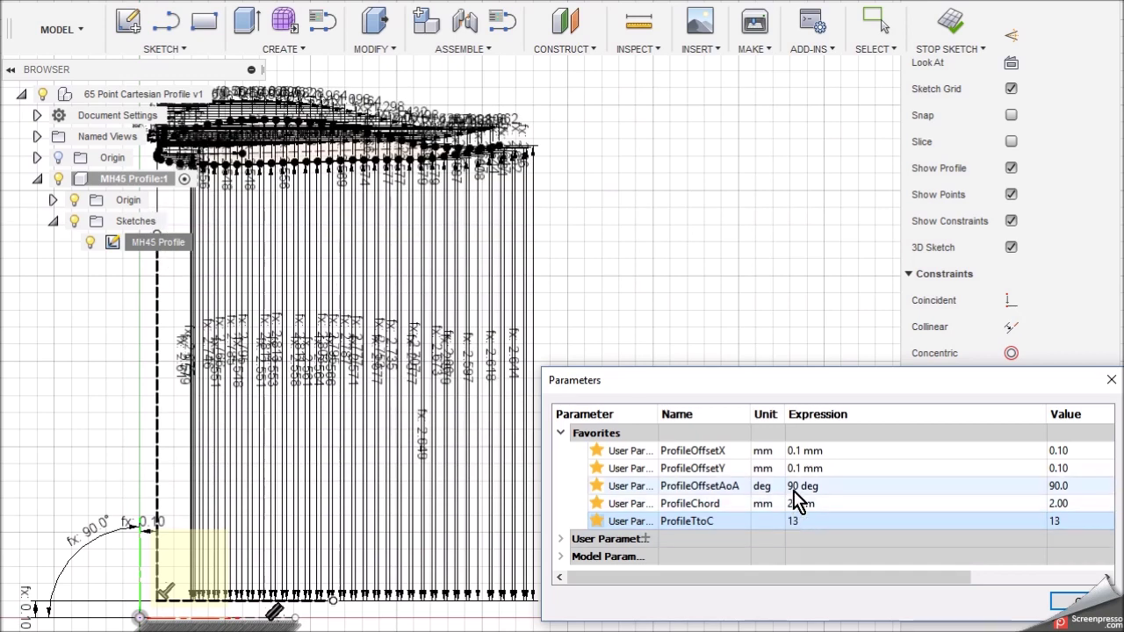
# - Set ProfileOffsetAoA to 80 deg and finish the sketch
pyautogui.doubleClick(793, 490)
pyautogui.write('80')
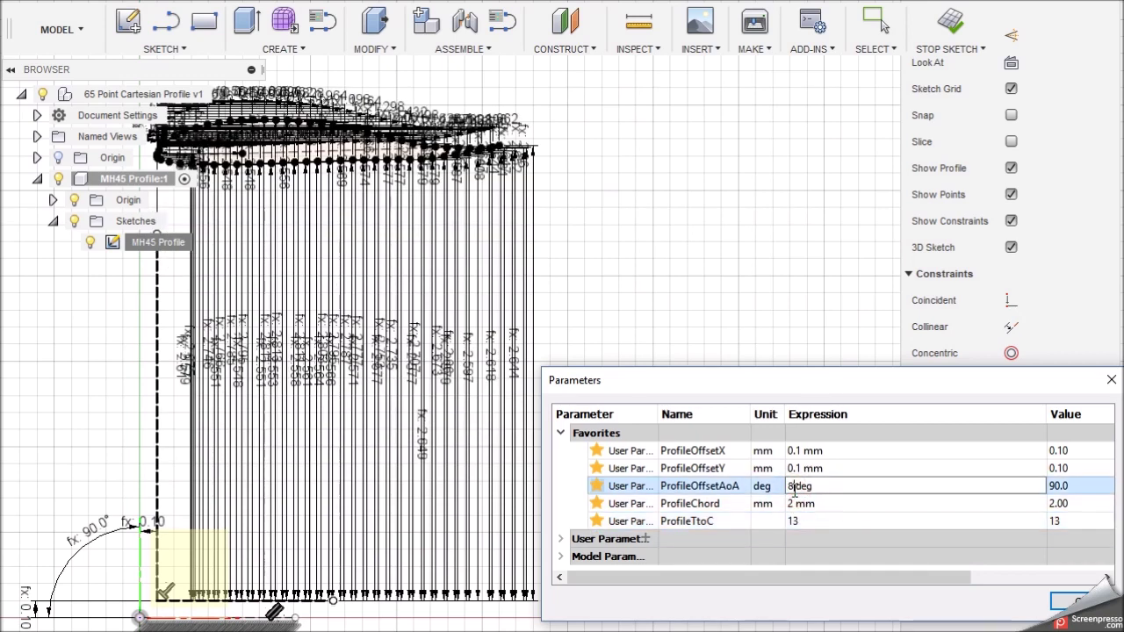
pyautogui.press('Return')
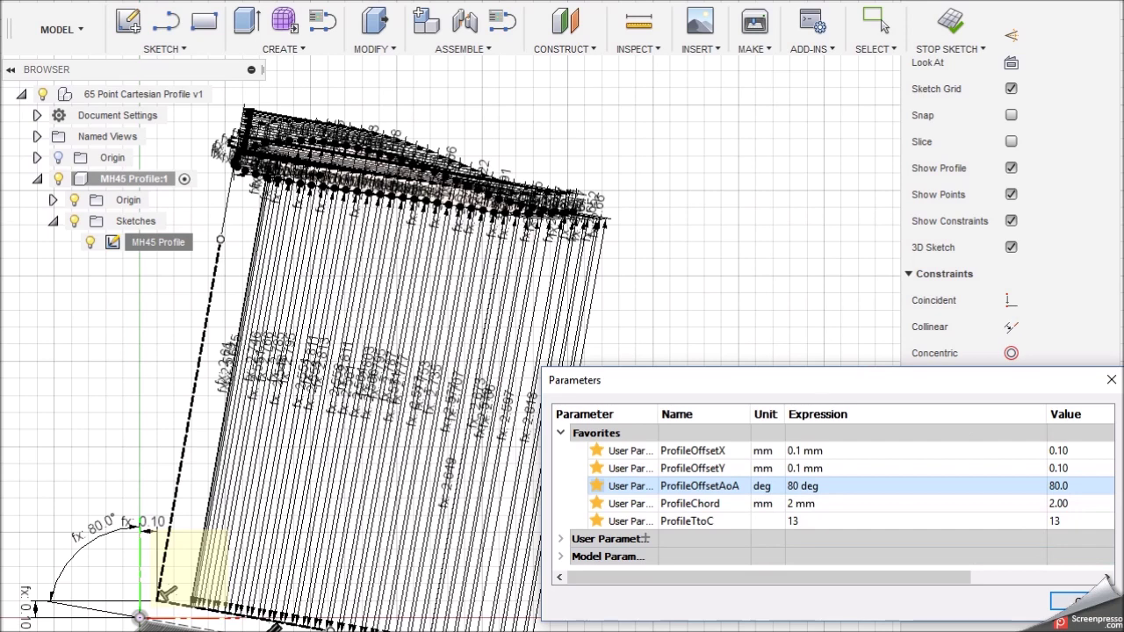
pyautogui.click(950, 25)
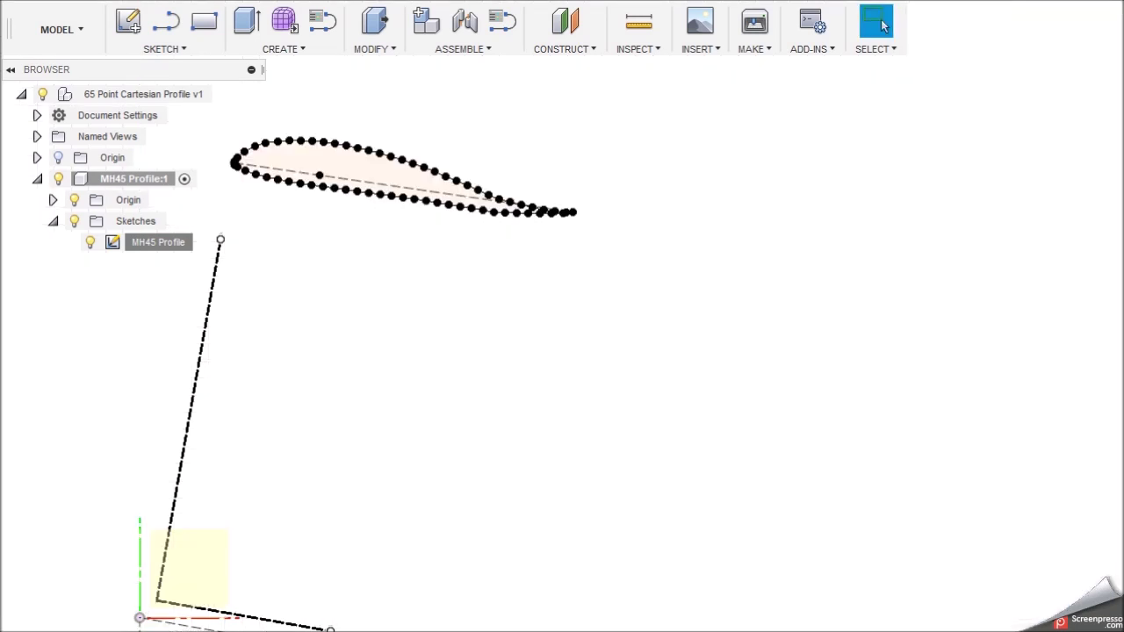